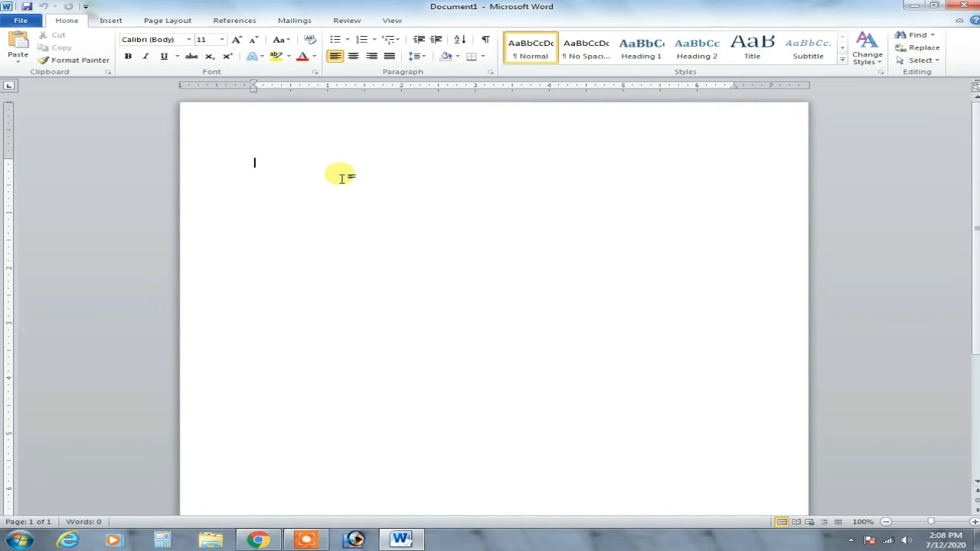
Enter the engineer's title and name as the first line of the blank document
{"action": "type", "text": "En"}
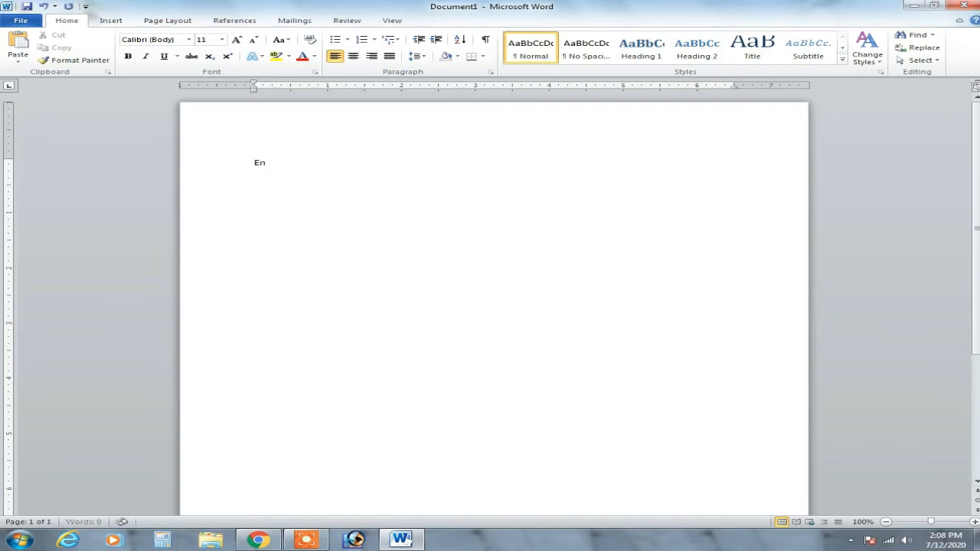
{"action": "type", "text": "gr Mohsn"}
{"action": "key", "text": "BackSpace"}
{"action": "key", "text": "BackSpace"}
{"action": "type", "text": "sin Ch"}
{"action": "key", "text": "Return"}
Add the lines "Creative Home Designer & builder's" and "Ms Office" below the name
{"action": "type", "text": "C"}
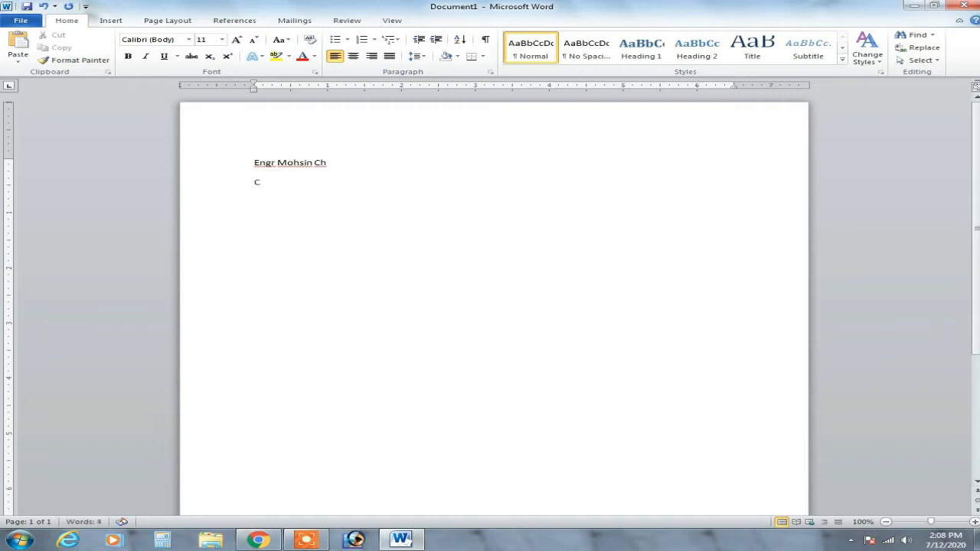
{"action": "type", "text": "reative Home Desi"}
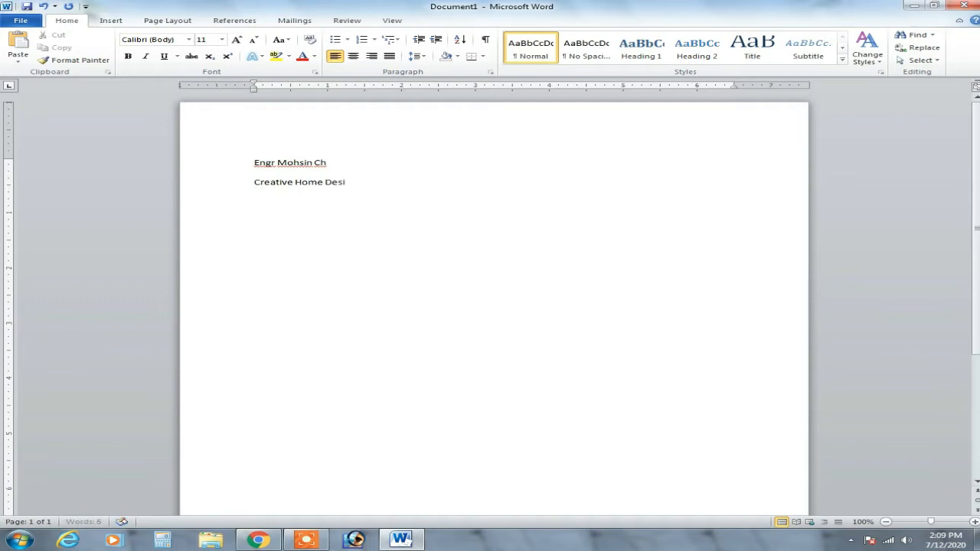
{"action": "type", "text": "gner & builder's"}
{"action": "key", "text": "Return"}
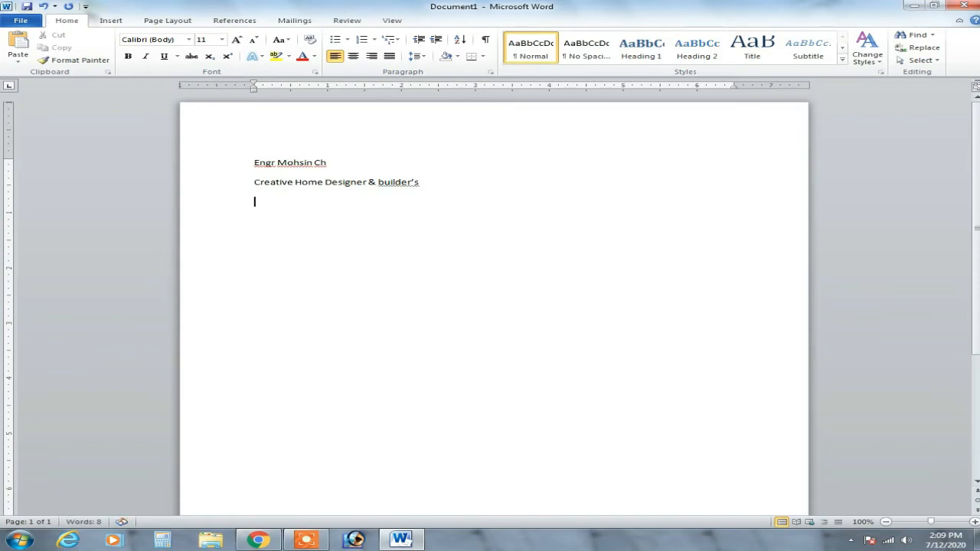
{"action": "type", "text": "Ms Office"}
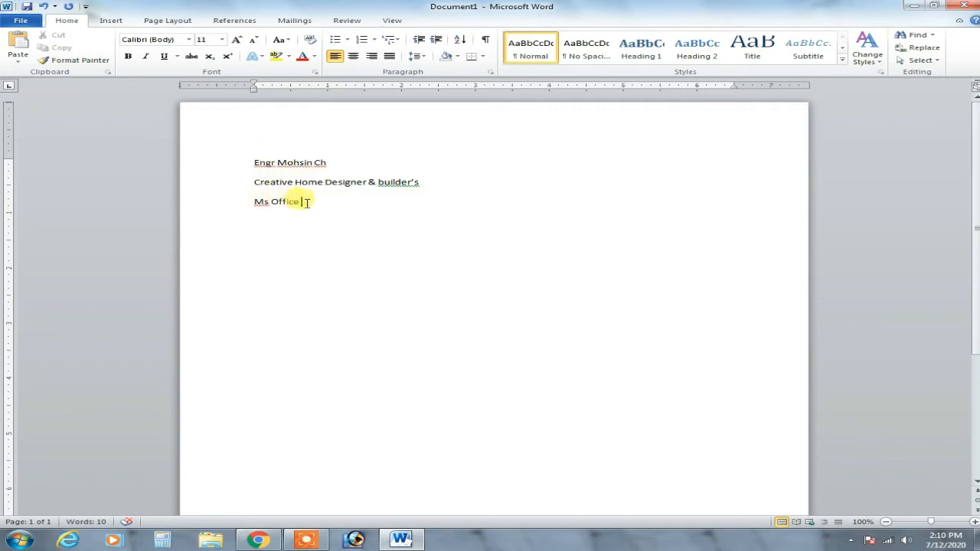
{"action": "left_click_drag", "start_coordinate": [298, 203], "coordinate": [242, 163]}
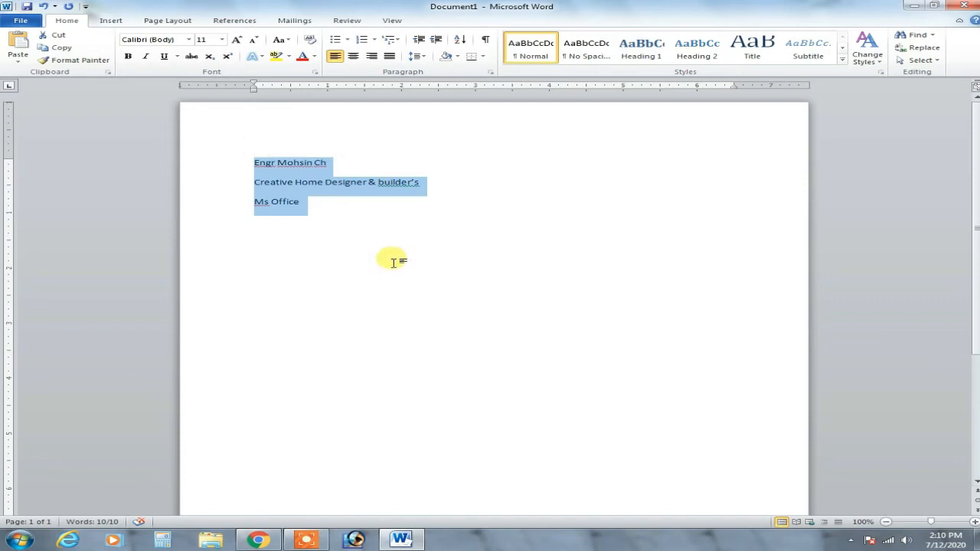
{"action": "left_click", "coordinate": [320, 214]}
{"action": "left_click_drag", "start_coordinate": [248, 163], "coordinate": [262, 204]}
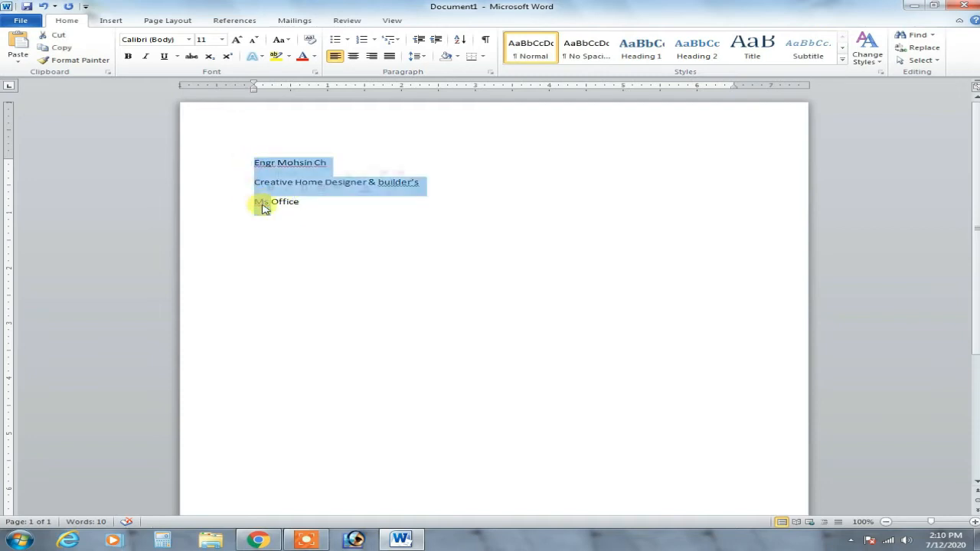
{"action": "left_click", "coordinate": [319, 215]}
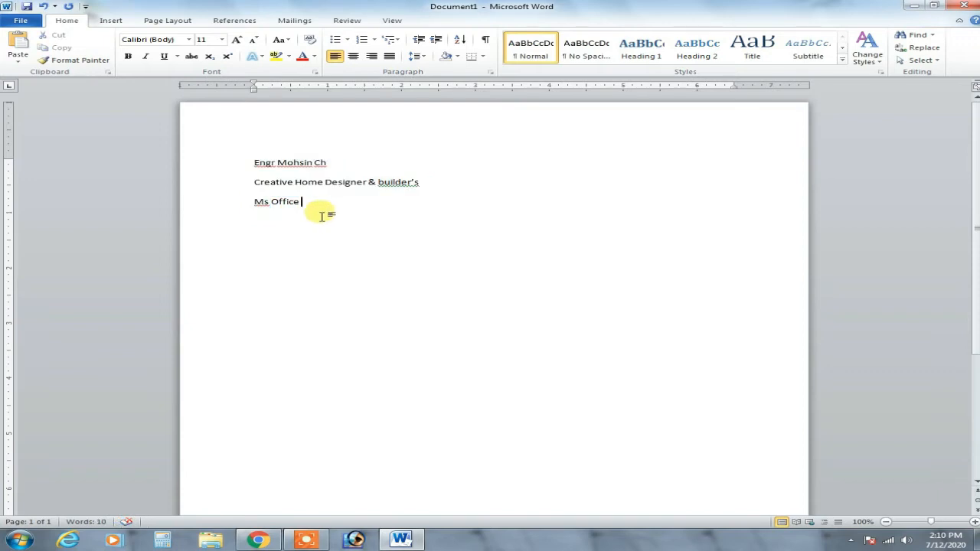
Select all three lines of text, from the end of "Ms Office" back to the name, and cut them
{"action": "key", "text": "shift+Left"}
{"action": "key", "text": "shift+Left"}
{"action": "key", "text": "shift+Left"}
{"action": "key", "text": "shift+Left"}
{"action": "key", "text": "shift+Left"}
{"action": "key", "text": "shift+Left"}
{"action": "key", "text": "shift+Left"}
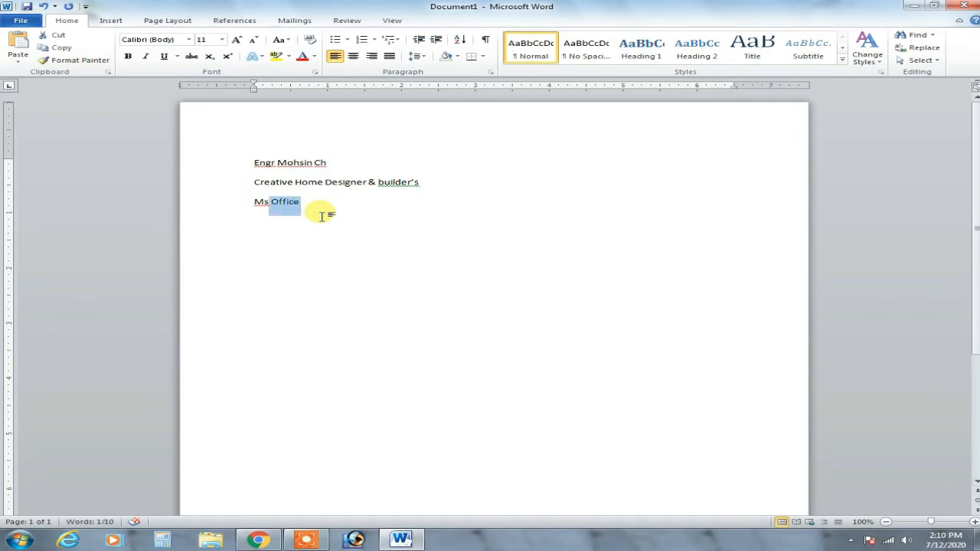
{"action": "key", "text": "shift+Left"}
{"action": "key", "text": "shift+Left"}
{"action": "key", "text": "shift+Left"}
{"action": "key", "text": "shift+Left"}
{"action": "key", "text": "shift+Left"}
{"action": "key", "text": "shift+Left"}
{"action": "key", "text": "shift+Left"}
{"action": "key", "text": "shift+Left"}
{"action": "key", "text": "shift+Left"}
{"action": "key", "text": "shift+Left"}
{"action": "key", "text": "shift+Left"}
{"action": "key", "text": "shift+Left"}
{"action": "key", "text": "shift+Left"}
{"action": "key", "text": "shift+Left"}
{"action": "key", "text": "shift+Left"}
{"action": "key", "text": "shift+Left"}
{"action": "key", "text": "shift+Left"}
{"action": "key", "text": "shift+Left"}
{"action": "key", "text": "shift+Left"}
{"action": "key", "text": "shift+Left"}
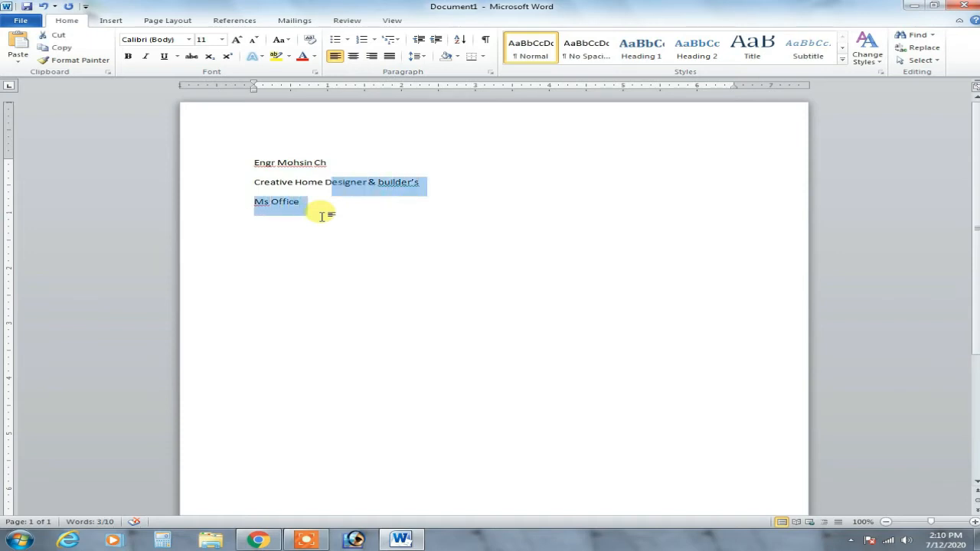
{"action": "key", "text": "shift+Left"}
{"action": "key", "text": "shift+Left"}
{"action": "key", "text": "shift+Left"}
{"action": "key", "text": "shift+Left"}
{"action": "key", "text": "shift+Left"}
{"action": "key", "text": "shift+Left"}
{"action": "key", "text": "shift+Left"}
{"action": "key", "text": "shift+Left"}
{"action": "key", "text": "shift+Left"}
{"action": "key", "text": "shift+Left"}
{"action": "key", "text": "shift+Left"}
{"action": "key", "text": "shift+Left"}
{"action": "key", "text": "shift+Left"}
{"action": "key", "text": "shift+Left"}
{"action": "key", "text": "shift+Left"}
{"action": "key", "text": "shift+Left"}
{"action": "key", "text": "shift+Left"}
{"action": "key", "text": "shift+Left"}
{"action": "key", "text": "shift+Left"}
{"action": "key", "text": "shift+Left"}
{"action": "key", "text": "shift+Left"}
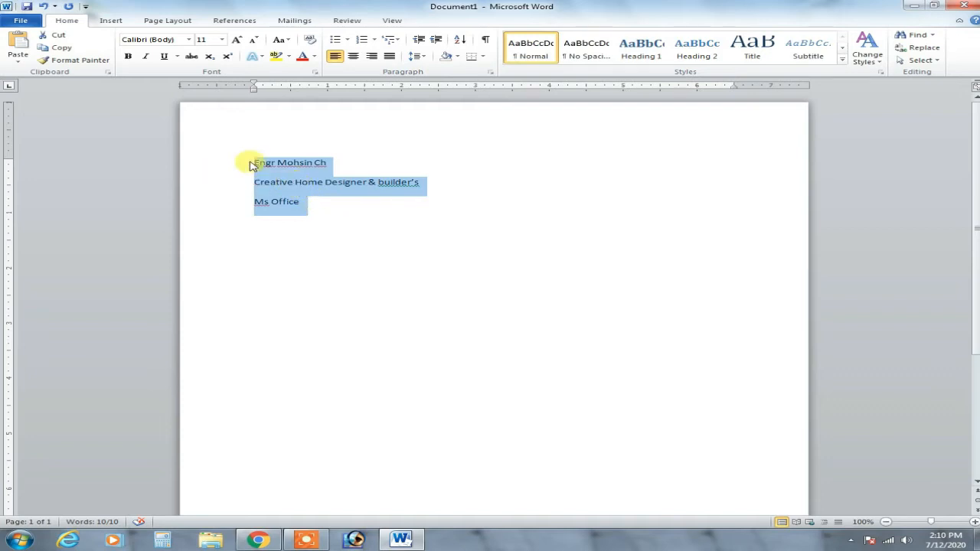
{"action": "left_click", "coordinate": [61, 35]}
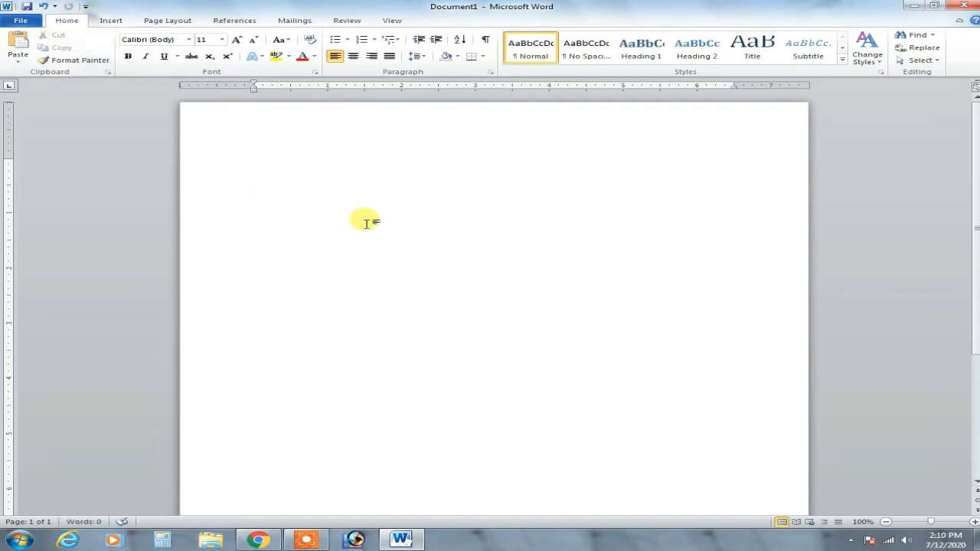
Insert blank lines until the insertion point reaches page 2 and paste the cut text there
{"action": "key", "text": "Return"}
{"action": "key", "text": "Return"}
{"action": "key", "text": "Return"}
{"action": "key", "text": "Return"}
{"action": "key", "text": "Return"}
{"action": "key", "text": "Return"}
{"action": "key", "text": "Return"}
{"action": "key", "text": "Return"}
{"action": "key", "text": "Return"}
{"action": "key", "text": "Return"}
{"action": "key", "text": "Return"}
{"action": "key", "text": "Return"}
{"action": "key", "text": "Return"}
{"action": "key", "text": "Return"}
{"action": "key", "text": "Return"}
{"action": "key", "text": "Return"}
{"action": "key", "text": "Return"}
{"action": "key", "text": "Return"}
{"action": "key", "text": "Return"}
{"action": "key", "text": "Return"}
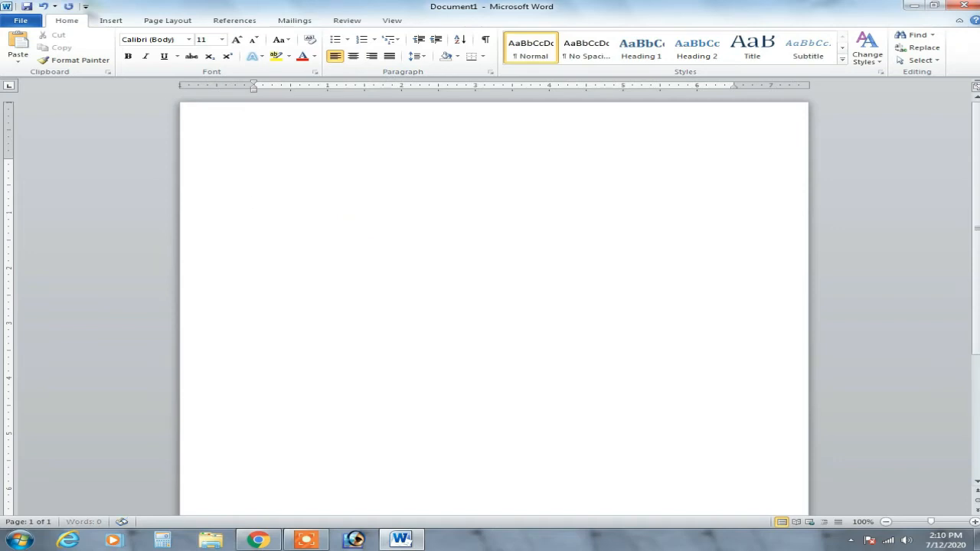
{"action": "key", "text": "Return"}
{"action": "key", "text": "Return"}
{"action": "key", "text": "Return"}
{"action": "key", "text": "Return"}
{"action": "key", "text": "Return"}
{"action": "key", "text": "Return"}
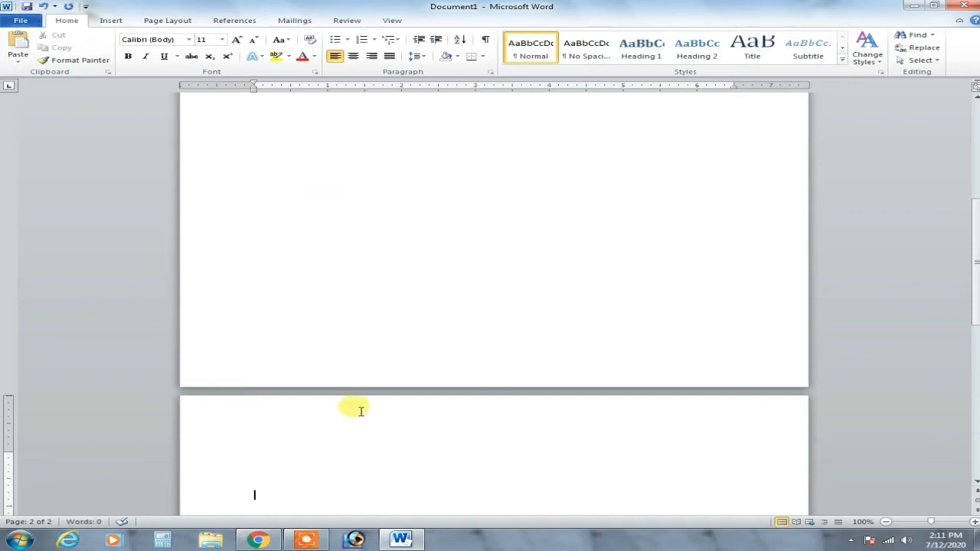
{"action": "left_click", "coordinate": [16, 42]}
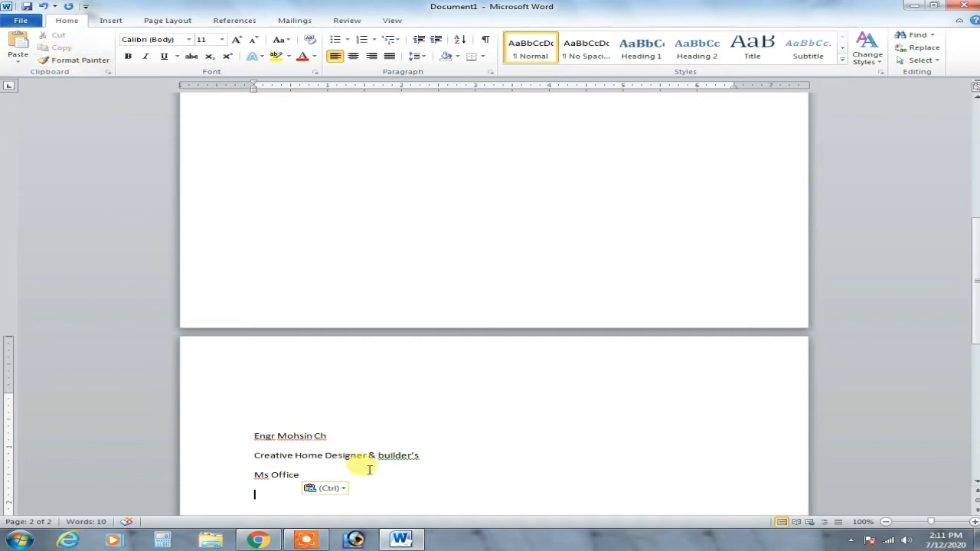
Copy the three lines on page 2 and paste the copy onto page 3
{"action": "left_click_drag", "start_coordinate": [299, 476], "coordinate": [273, 452]}
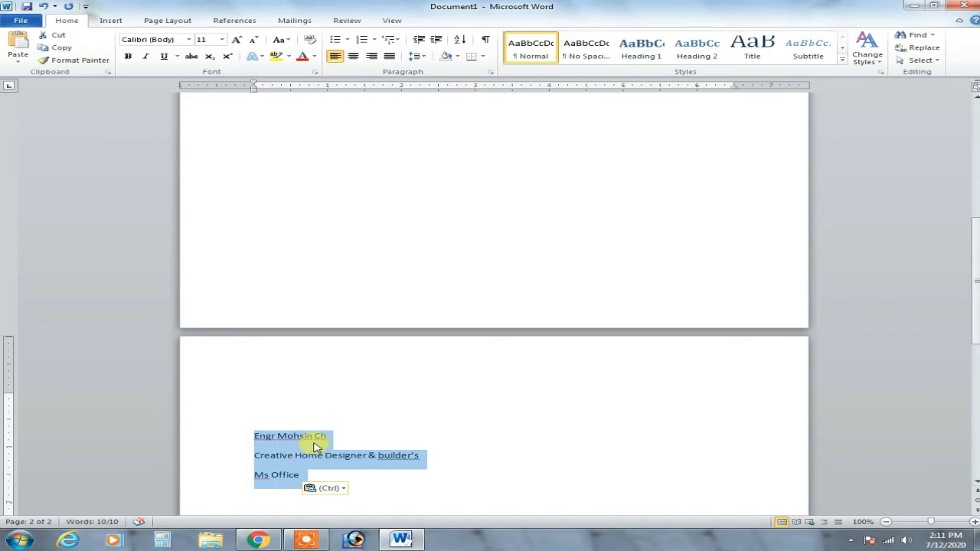
{"action": "left_click", "coordinate": [66, 48]}
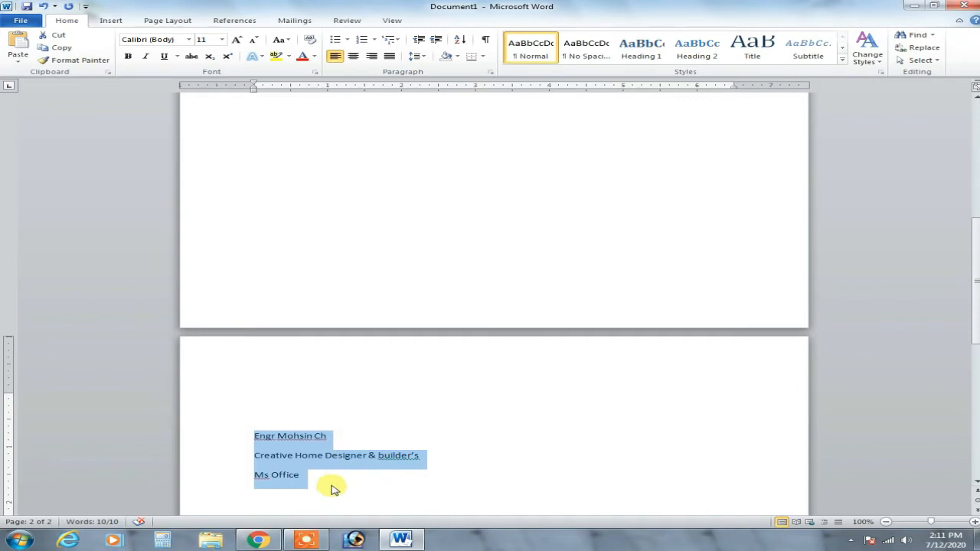
{"action": "scroll", "coordinate": [330, 481], "scroll_direction": "down", "scroll_amount": 2}
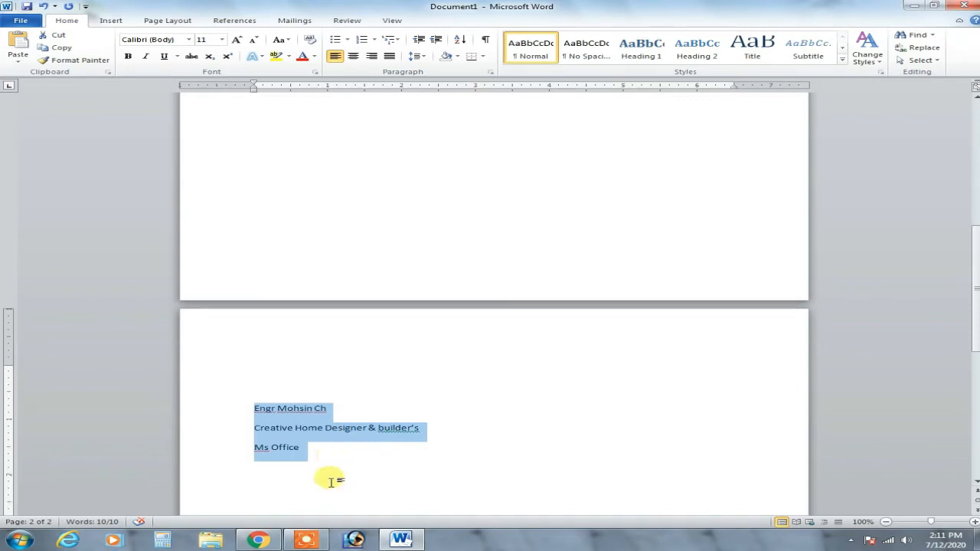
{"action": "left_click", "coordinate": [334, 406]}
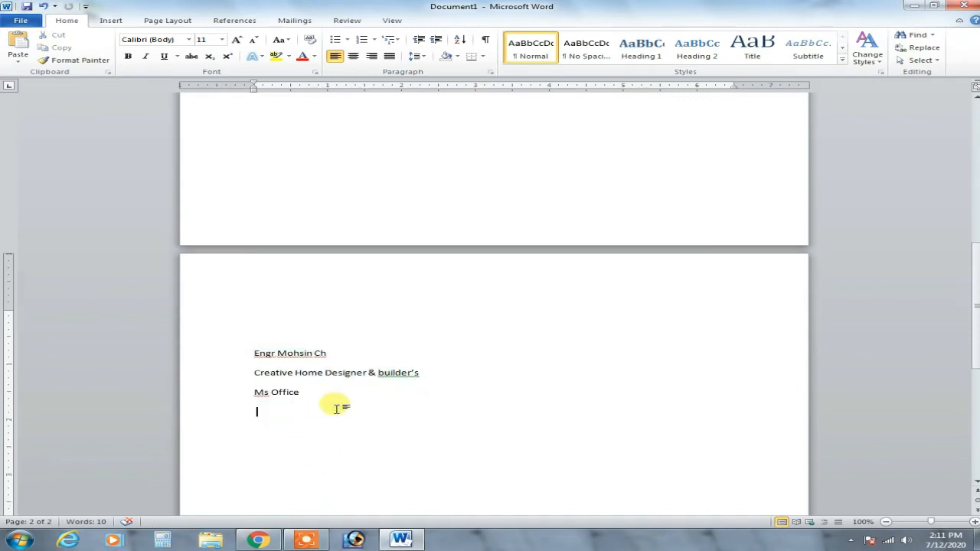
{"action": "scroll", "coordinate": [336, 409], "scroll_direction": "down", "scroll_amount": 2}
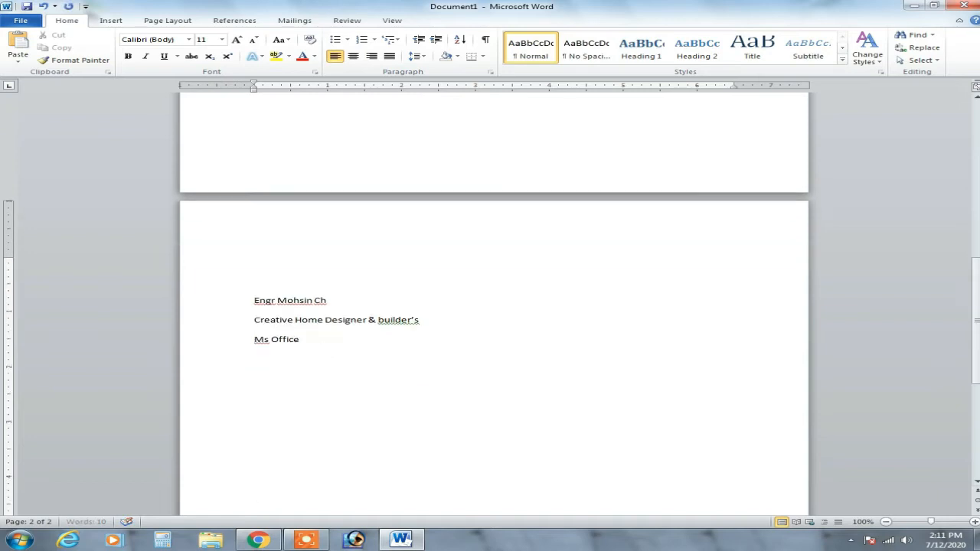
{"action": "scroll", "coordinate": [494, 306], "scroll_direction": "down", "scroll_amount": 5}
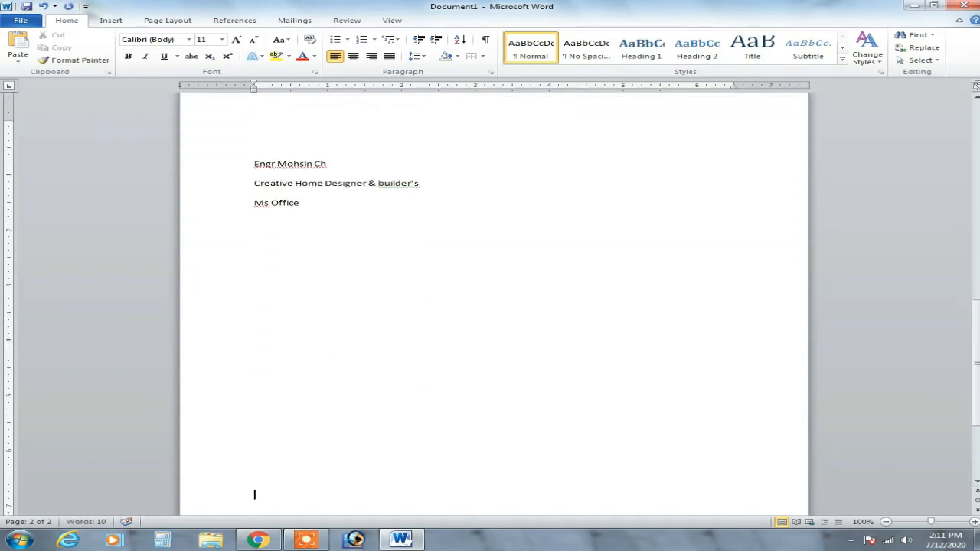
{"action": "scroll", "coordinate": [493, 306], "scroll_direction": "down", "scroll_amount": 2}
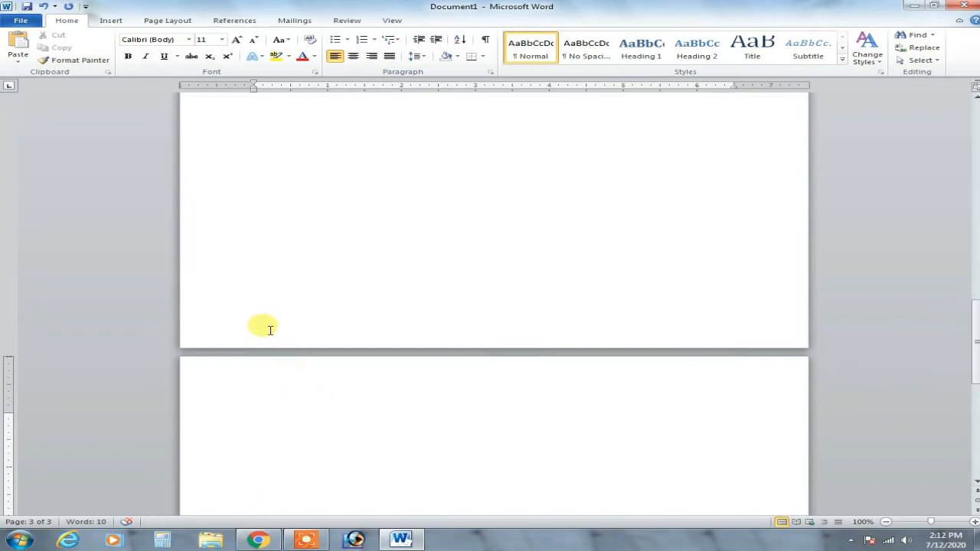
{"action": "left_click", "coordinate": [19, 40]}
{"action": "scroll", "coordinate": [314, 400], "scroll_direction": "up", "scroll_amount": 1}
{"action": "scroll", "coordinate": [316, 401], "scroll_direction": "up", "scroll_amount": 6}
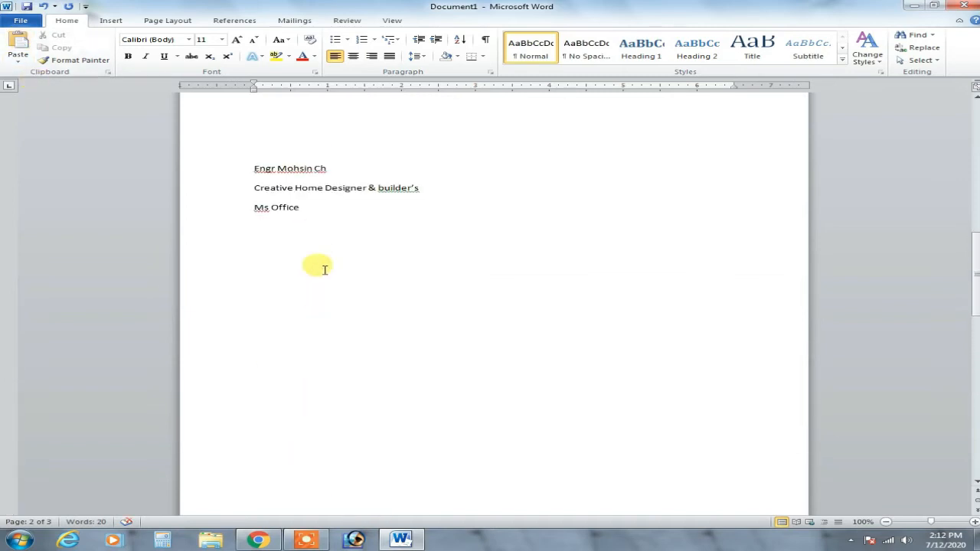
{"action": "scroll", "coordinate": [324, 306], "scroll_direction": "down", "scroll_amount": 7}
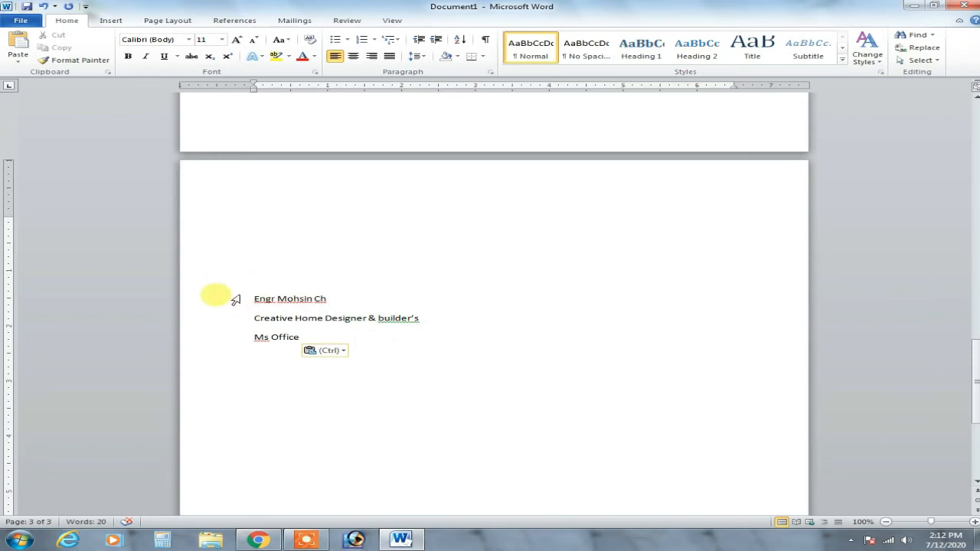
Set the font size of the name line on page 3 to 28
{"action": "left_click_drag", "start_coordinate": [253, 298], "coordinate": [331, 299]}
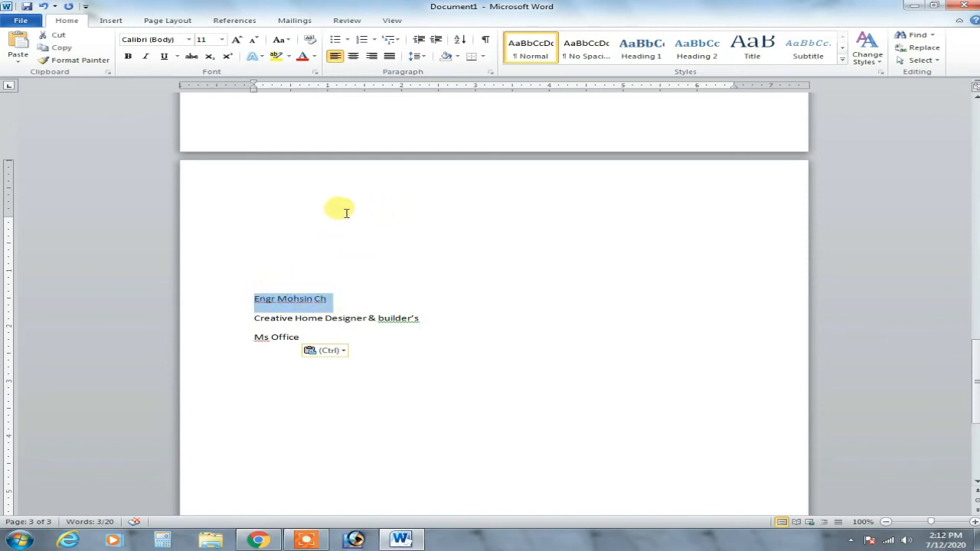
{"action": "left_click", "coordinate": [221, 39]}
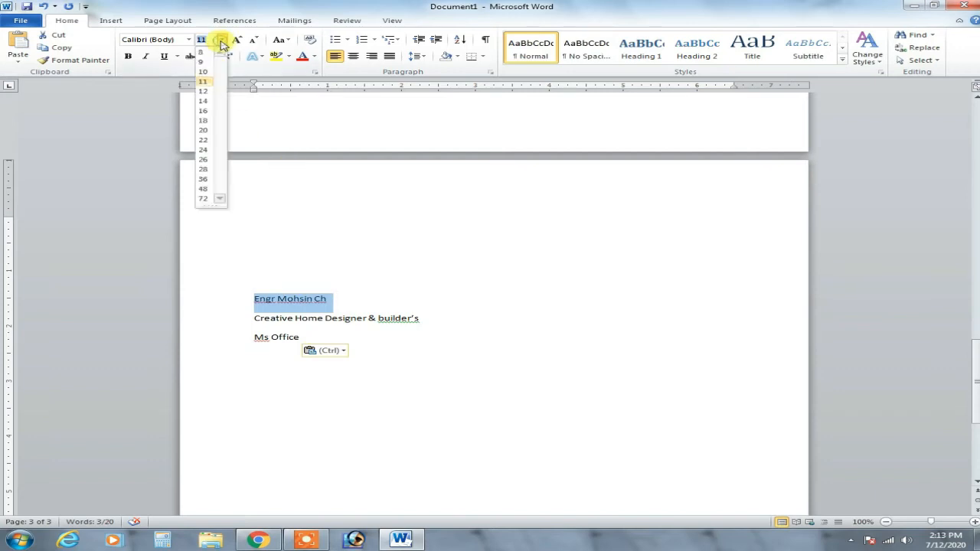
{"action": "left_click", "coordinate": [203, 172]}
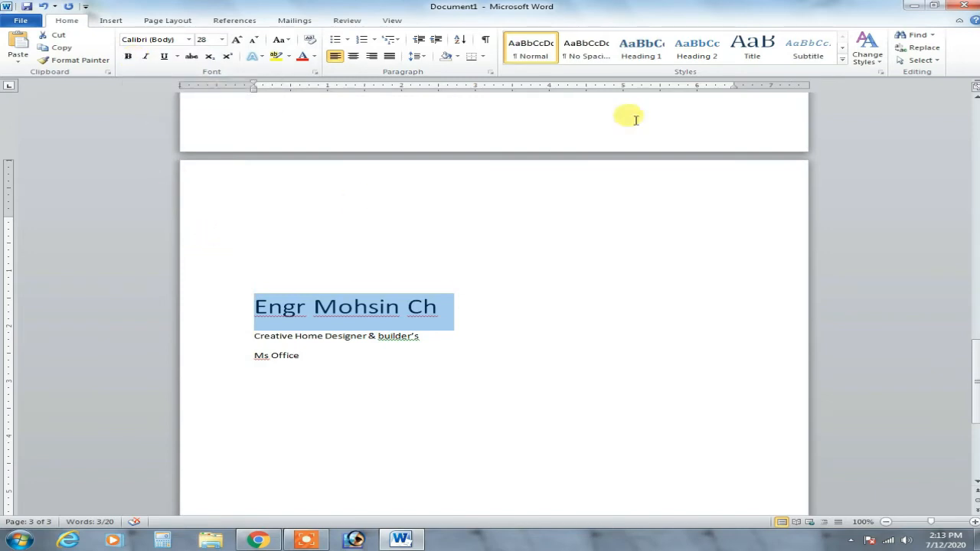
Apply the Heading 1 style to the name line on page 3 and close the Navigation pane
{"action": "left_click", "coordinate": [640, 47]}
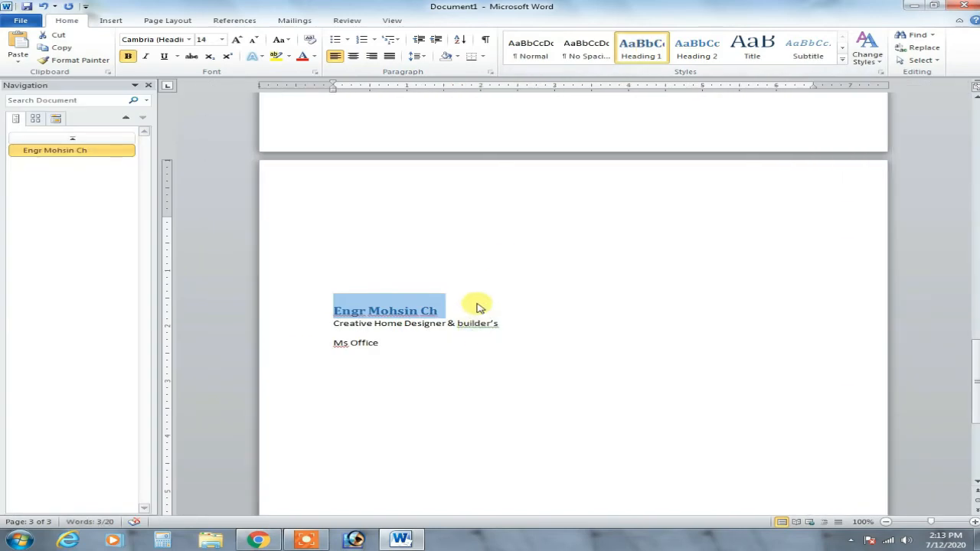
{"action": "left_click", "coordinate": [148, 85]}
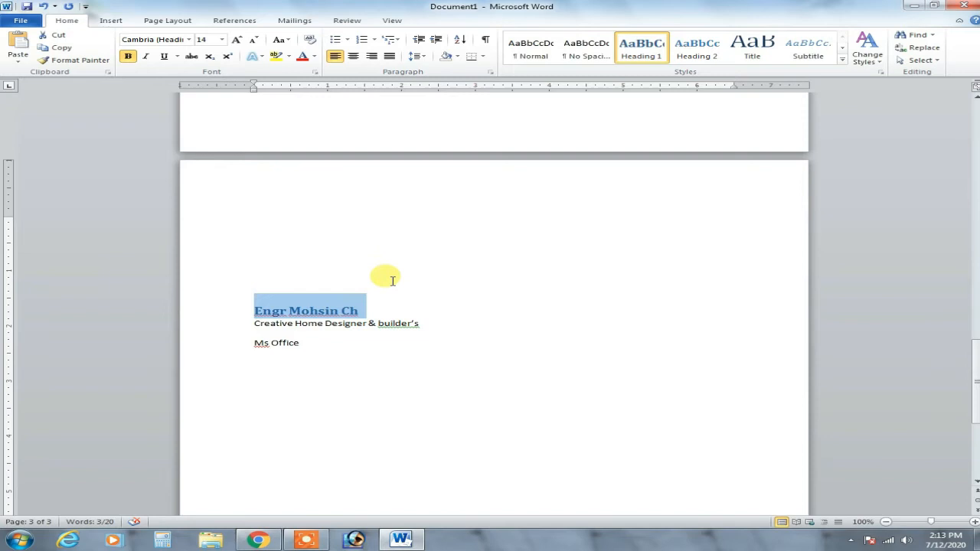
Return the name line on page 3 to the Normal style and set its font size to 48
{"action": "scroll", "coordinate": [389, 278], "scroll_direction": "down", "scroll_amount": 2}
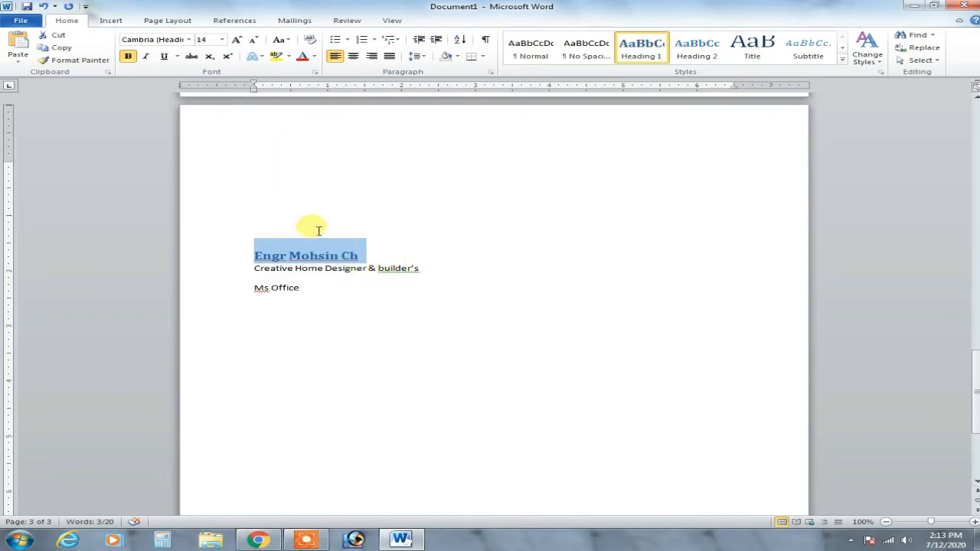
{"action": "left_click", "coordinate": [536, 50]}
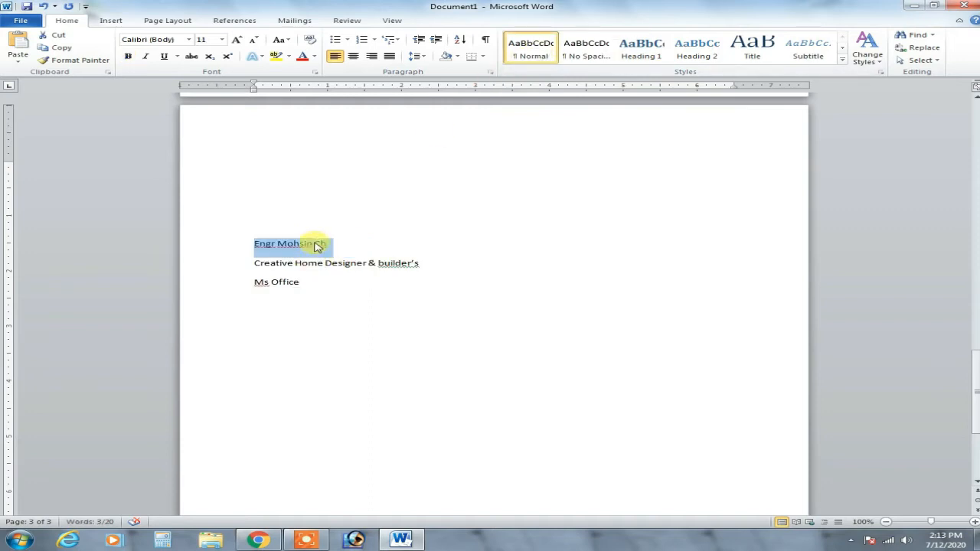
{"action": "left_click", "coordinate": [221, 40]}
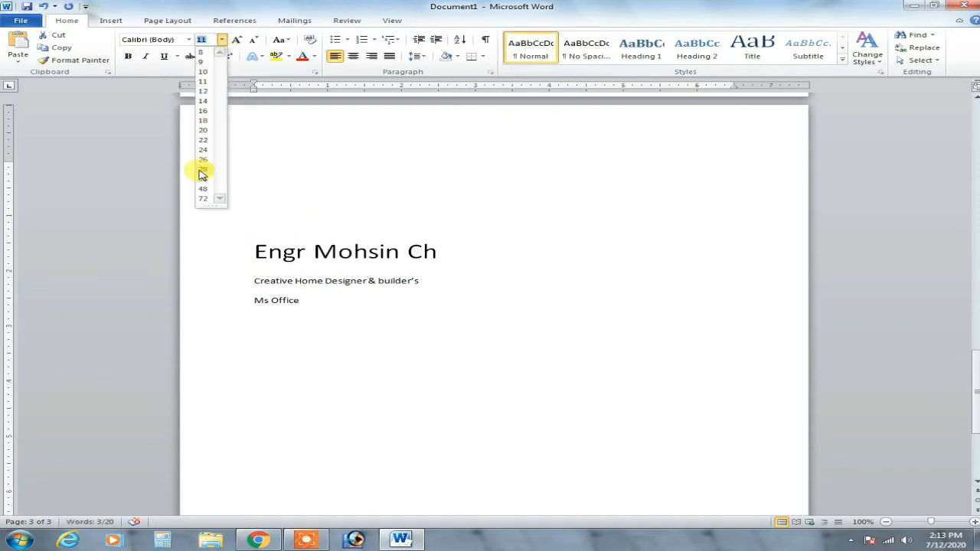
{"action": "left_click", "coordinate": [202, 188]}
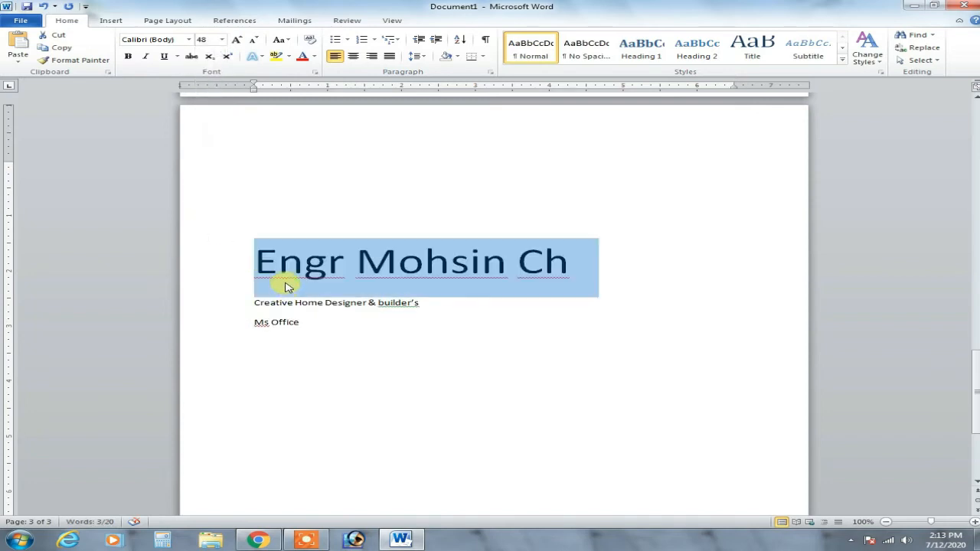
{"action": "left_click", "coordinate": [384, 274]}
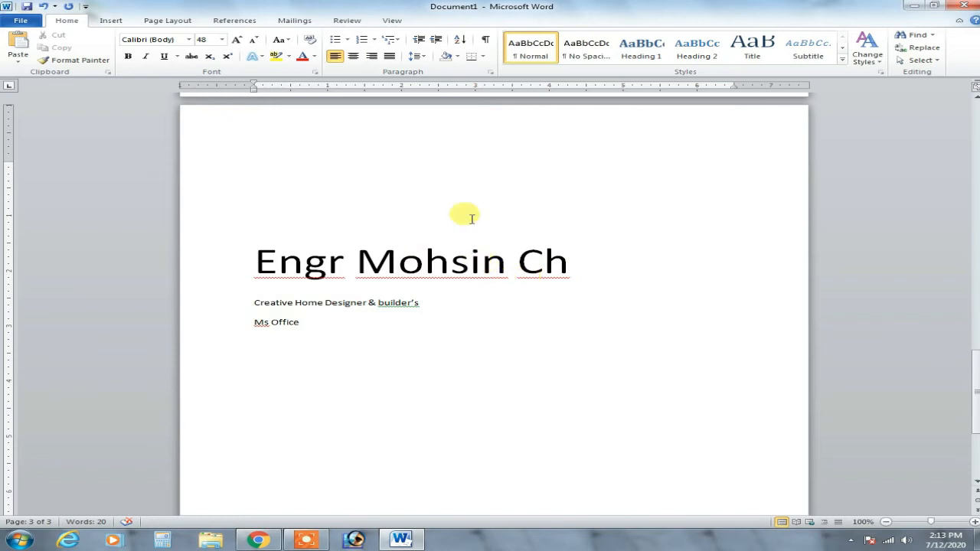
Use Format Painter to copy the name line's formatting on page 3 onto the "Ms Office" line
{"action": "left_click_drag", "start_coordinate": [256, 266], "coordinate": [553, 262]}
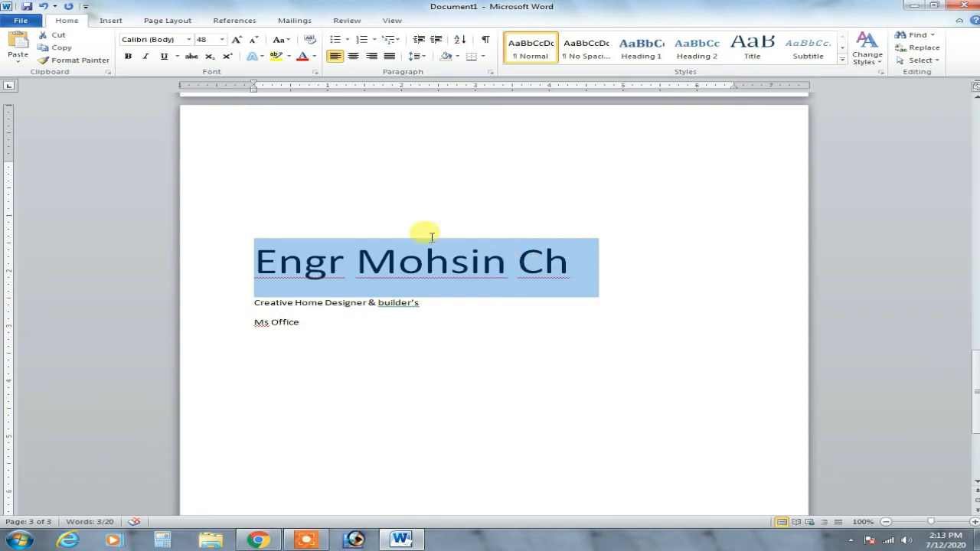
{"action": "left_click", "coordinate": [65, 62]}
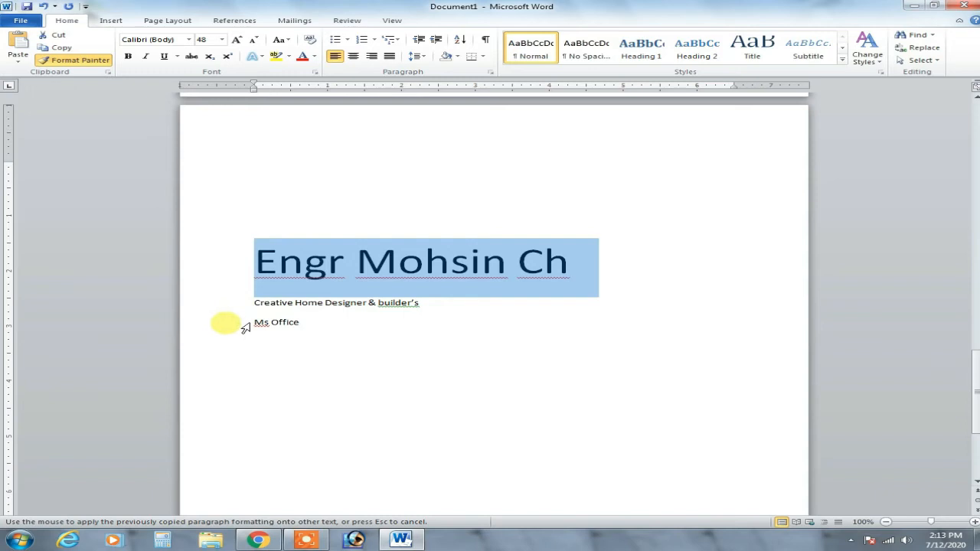
{"action": "left_click_drag", "start_coordinate": [254, 322], "coordinate": [291, 329]}
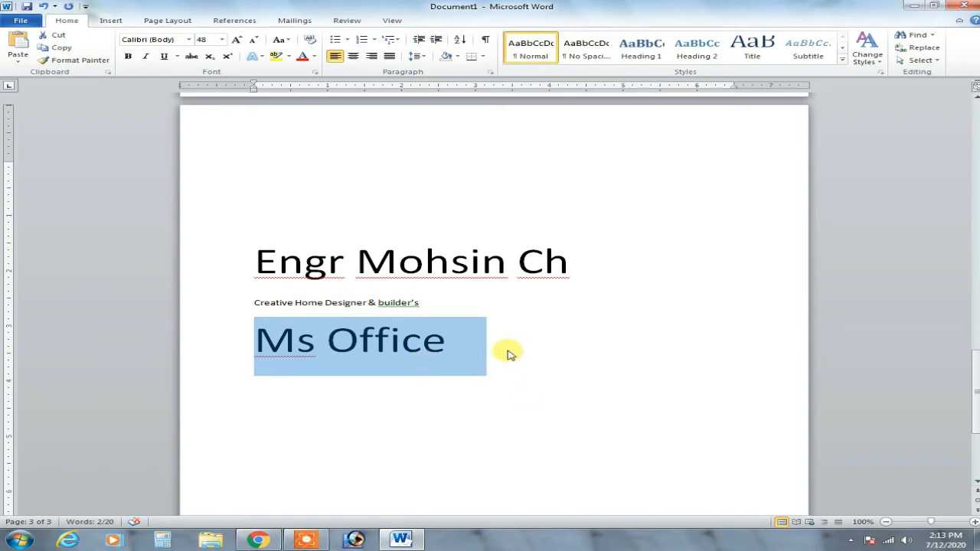
{"action": "left_click_drag", "start_coordinate": [423, 304], "coordinate": [383, 306]}
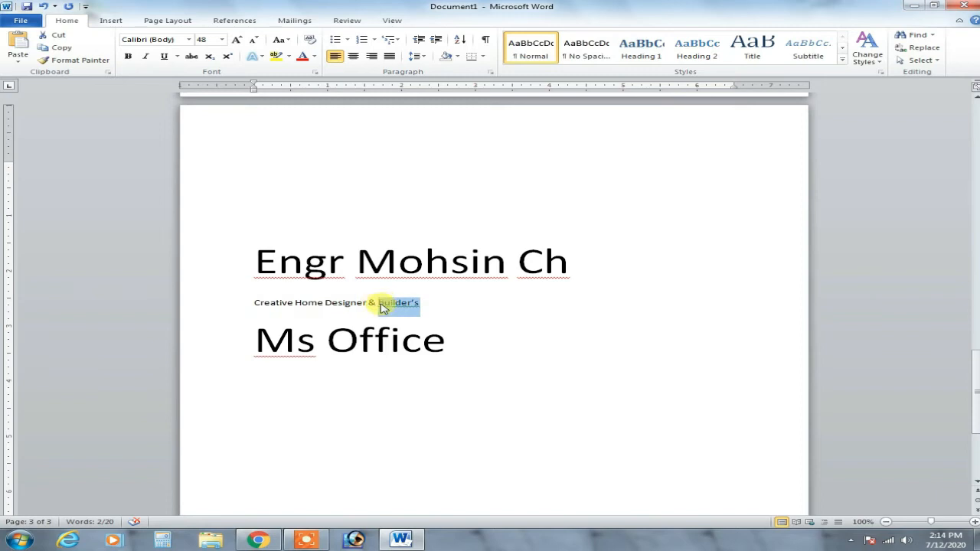
{"action": "left_click", "coordinate": [462, 340]}
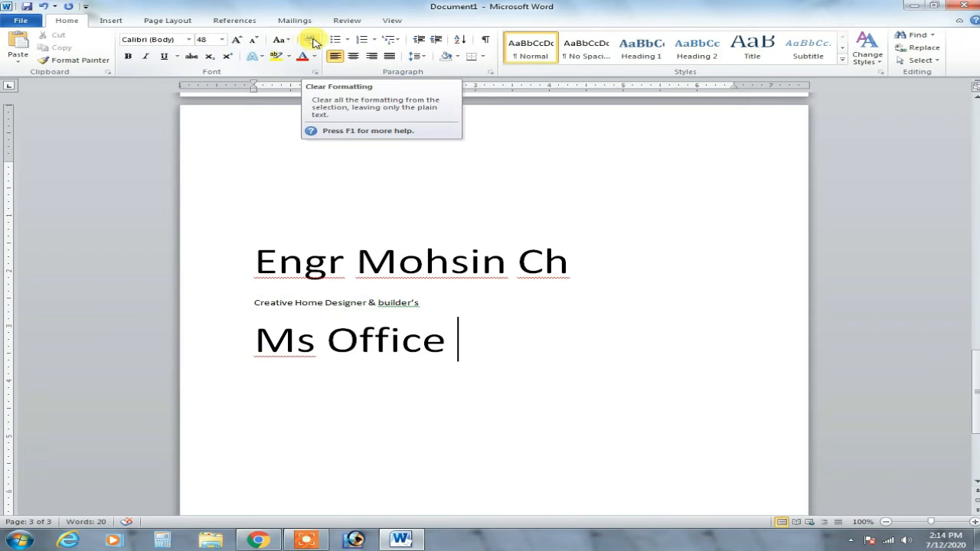
Clear all formatting from the "Ms Office" line and the name line on page 3
{"action": "left_click_drag", "start_coordinate": [450, 349], "coordinate": [258, 327]}
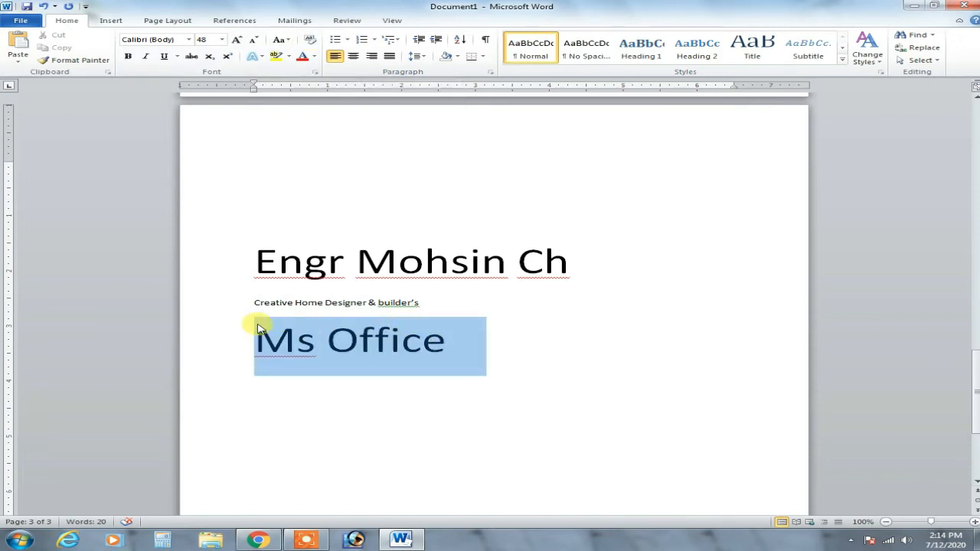
{"action": "left_click", "coordinate": [310, 41]}
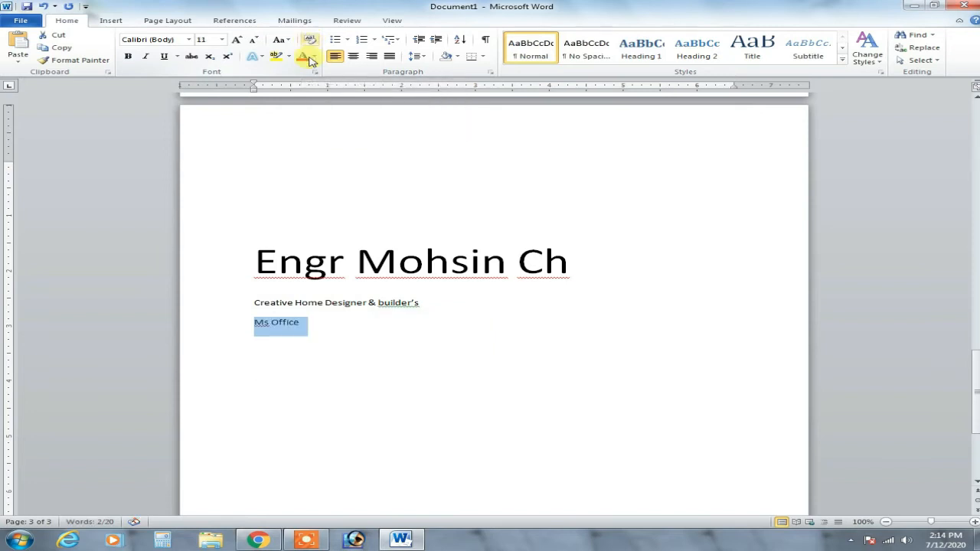
{"action": "left_click", "coordinate": [341, 354]}
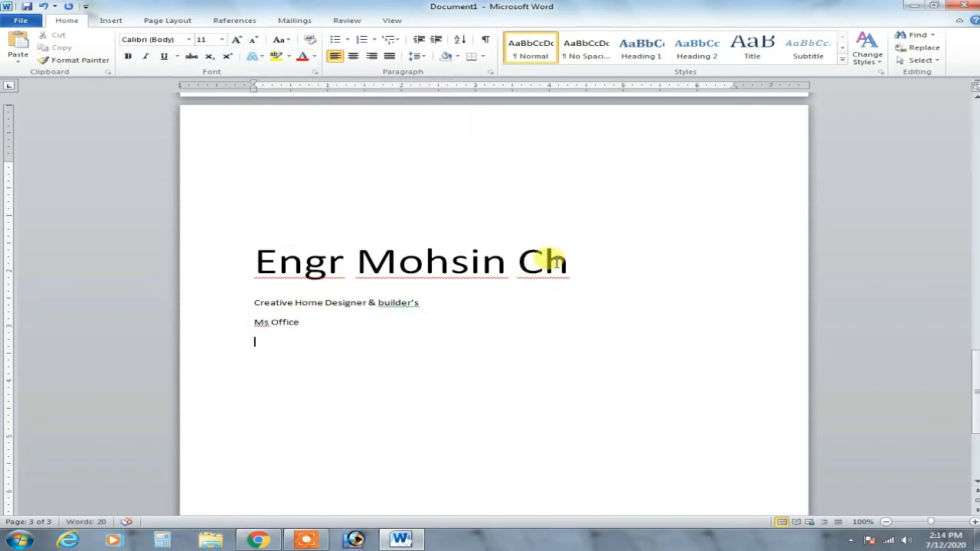
{"action": "left_click_drag", "start_coordinate": [556, 258], "coordinate": [148, 247]}
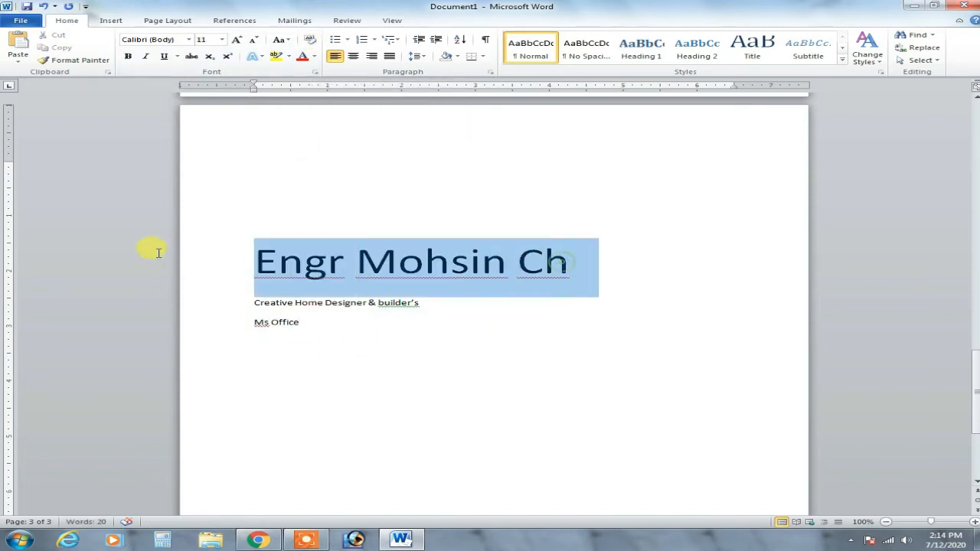
{"action": "left_click", "coordinate": [310, 40]}
{"action": "left_click", "coordinate": [364, 324]}
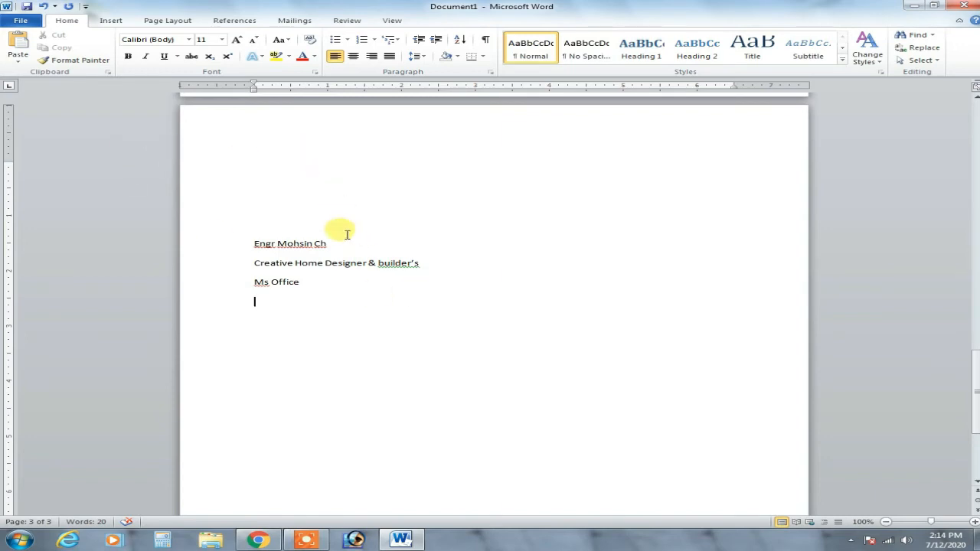
{"action": "left_click", "coordinate": [16, 62]}
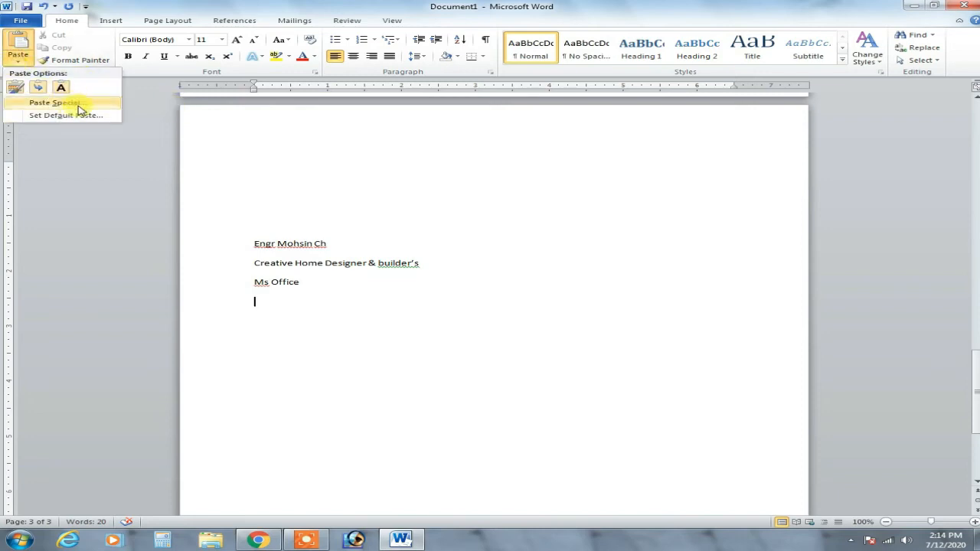
{"action": "left_click", "coordinate": [474, 303]}
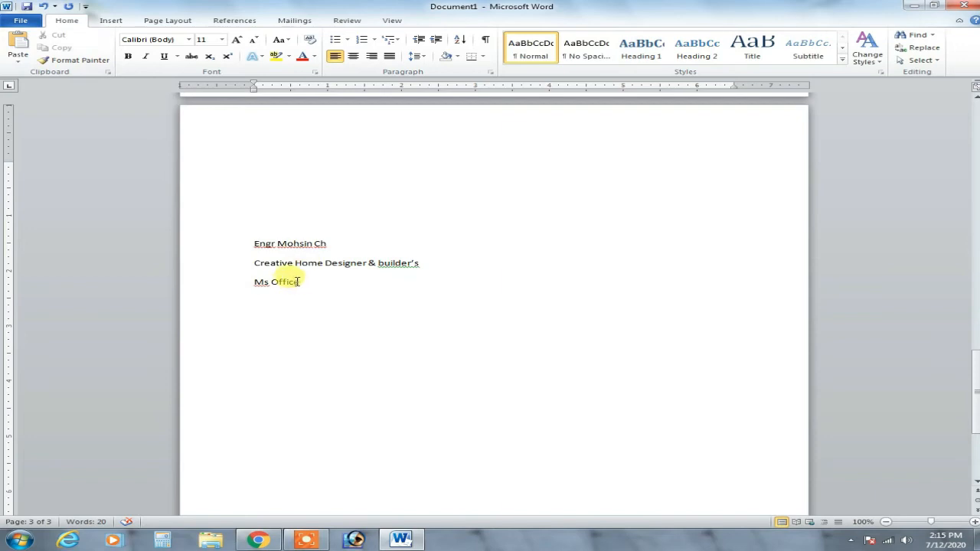
Copy the three lines on page 3, add blank lines below them and paste the copy there as text only
{"action": "left_click_drag", "start_coordinate": [300, 282], "coordinate": [254, 245]}
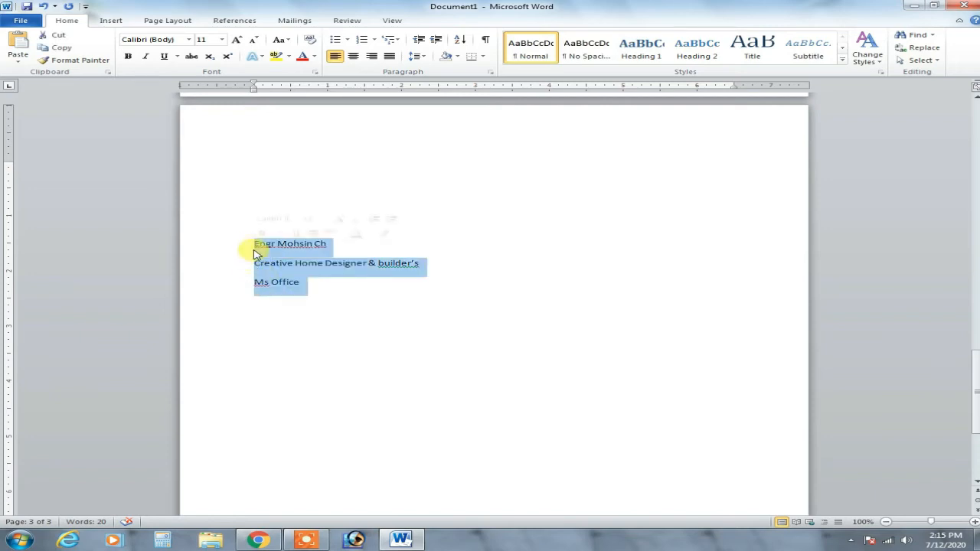
{"action": "left_click", "coordinate": [65, 49]}
{"action": "left_click", "coordinate": [322, 285]}
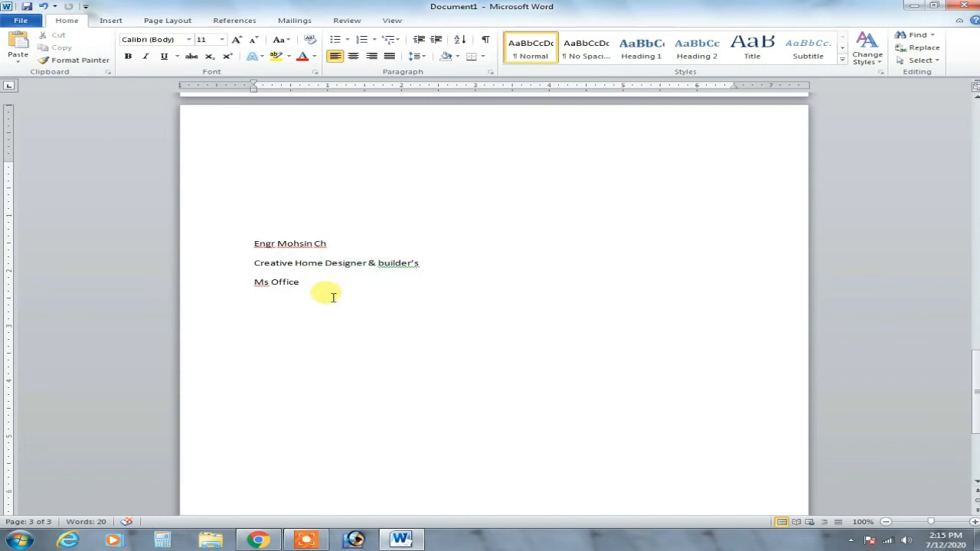
{"action": "key", "text": "Return"}
{"action": "key", "text": "Return"}
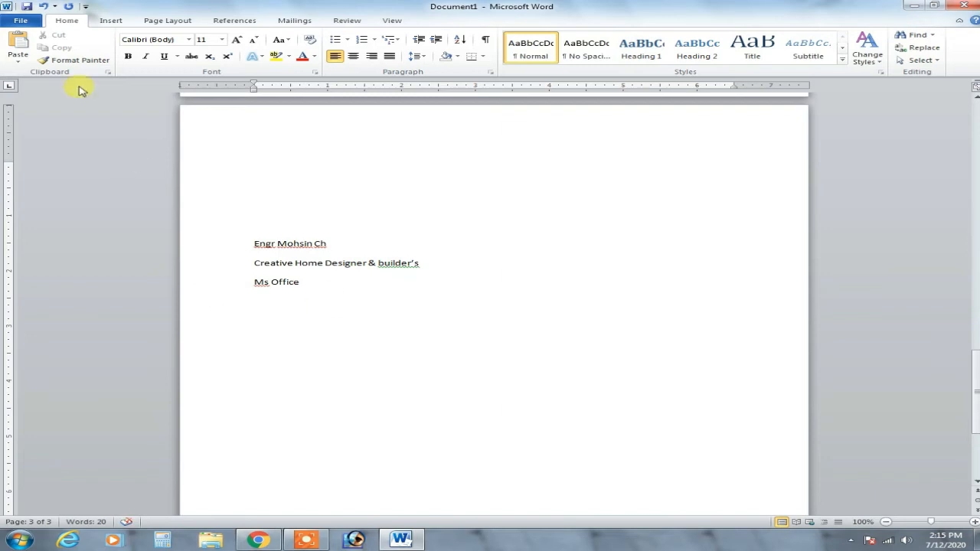
{"action": "left_click", "coordinate": [16, 58]}
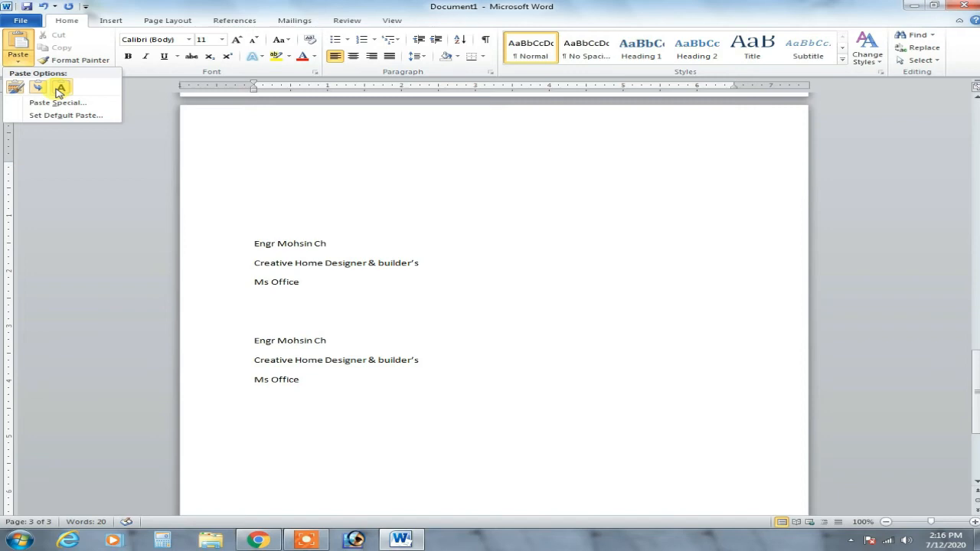
{"action": "left_click", "coordinate": [60, 89]}
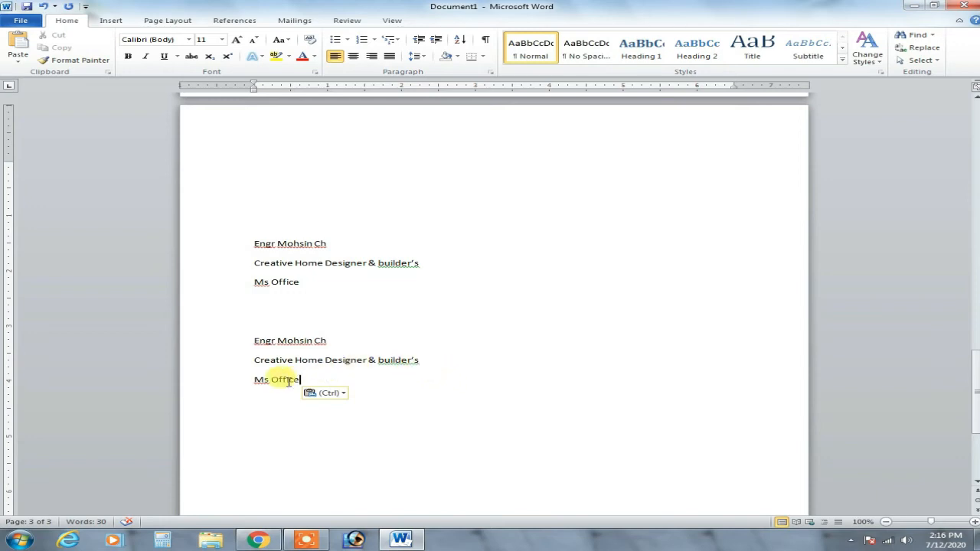
Copy the lower block of three lines on page 3 and create a new blank document
{"action": "left_click_drag", "start_coordinate": [300, 380], "coordinate": [247, 342]}
{"action": "left_click", "coordinate": [61, 48]}
{"action": "left_click", "coordinate": [17, 21]}
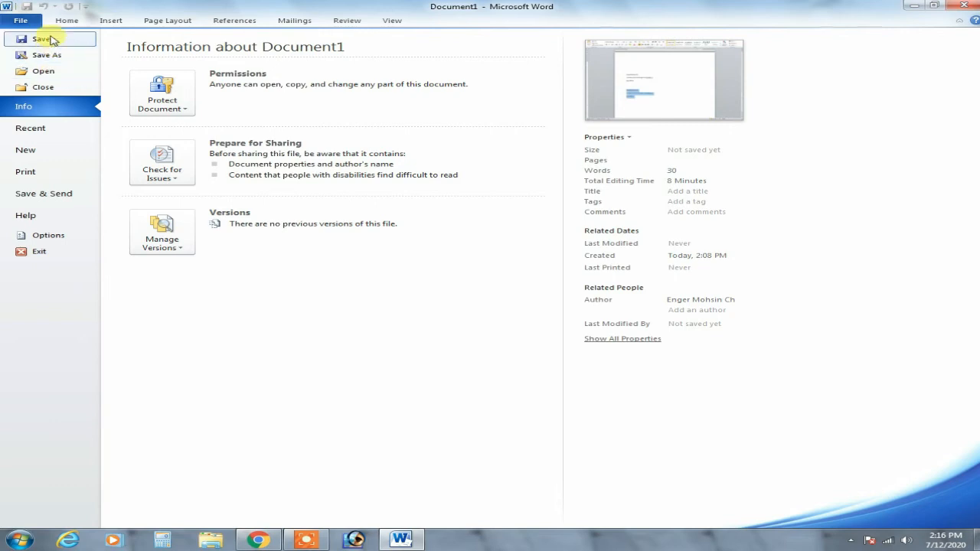
{"action": "left_click", "coordinate": [83, 153]}
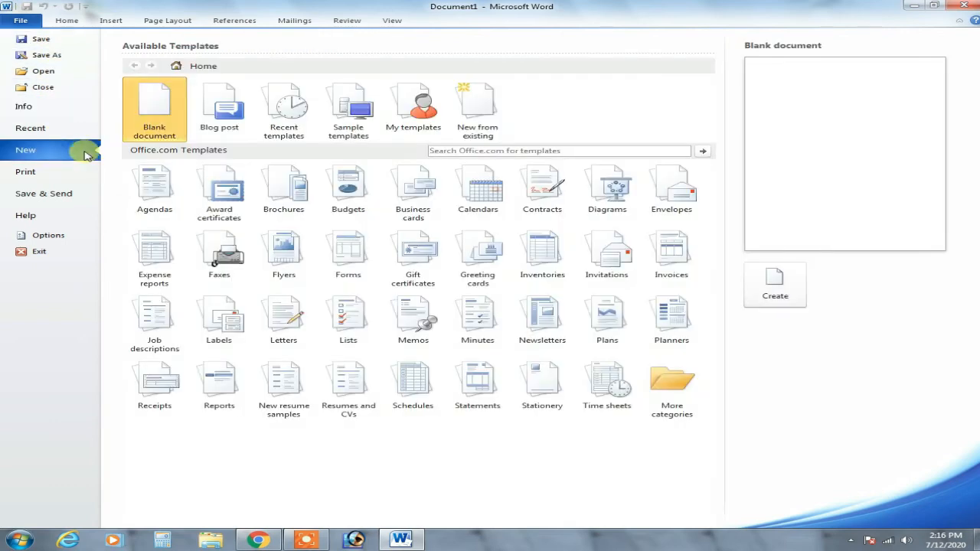
{"action": "double_click", "coordinate": [164, 106]}
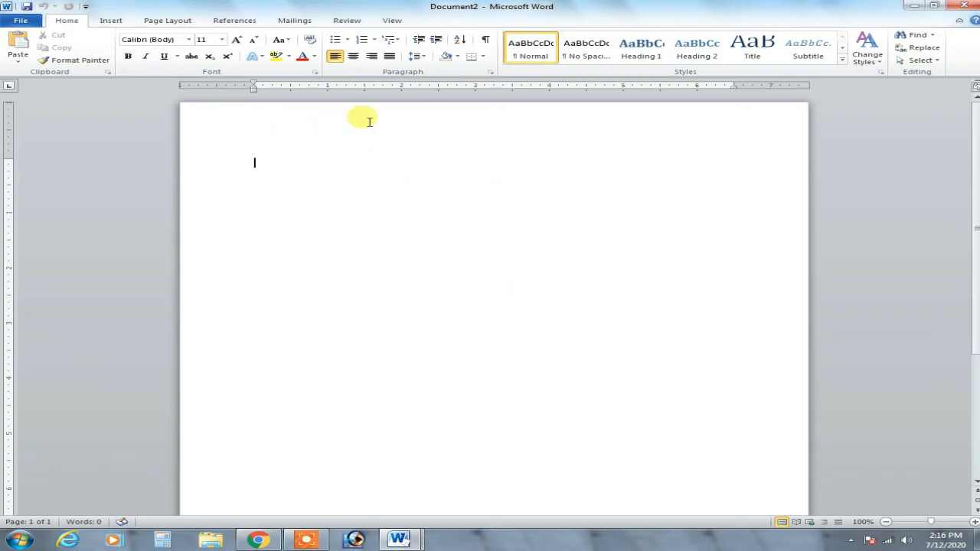
Paste the copied lines into the blank document with Paste Special as Picture (Enhanced Metafile), and select the pasted picture
{"action": "left_click", "coordinate": [13, 60]}
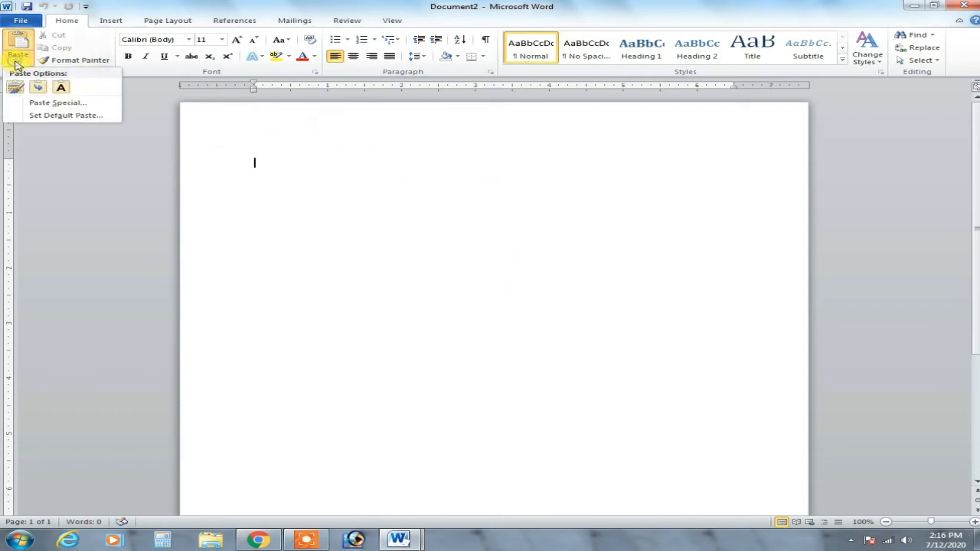
{"action": "left_click", "coordinate": [45, 107]}
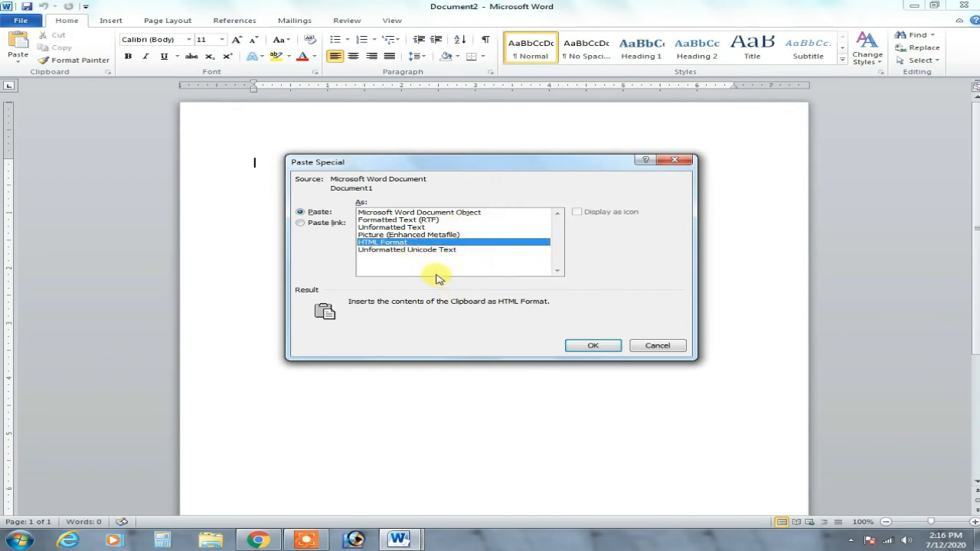
{"action": "left_click", "coordinate": [366, 234]}
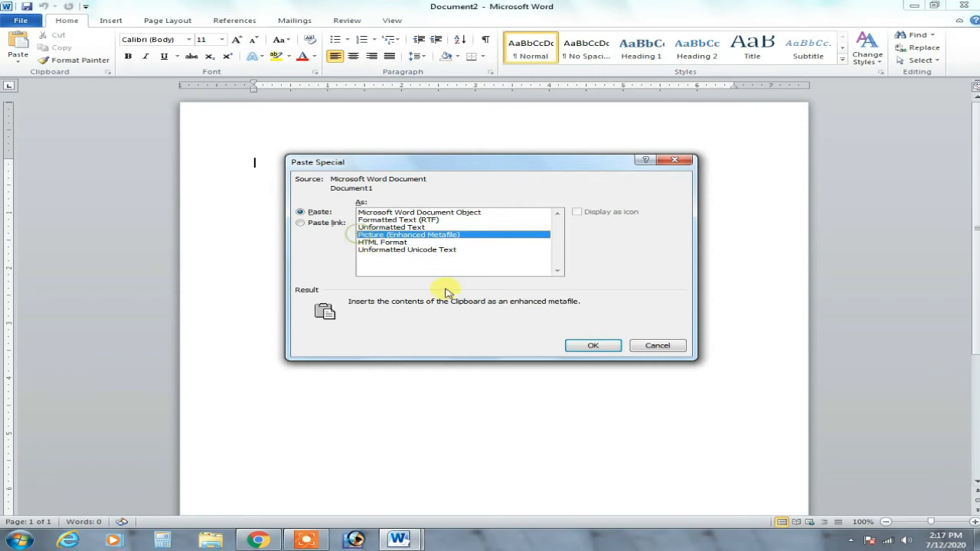
{"action": "left_click", "coordinate": [595, 348]}
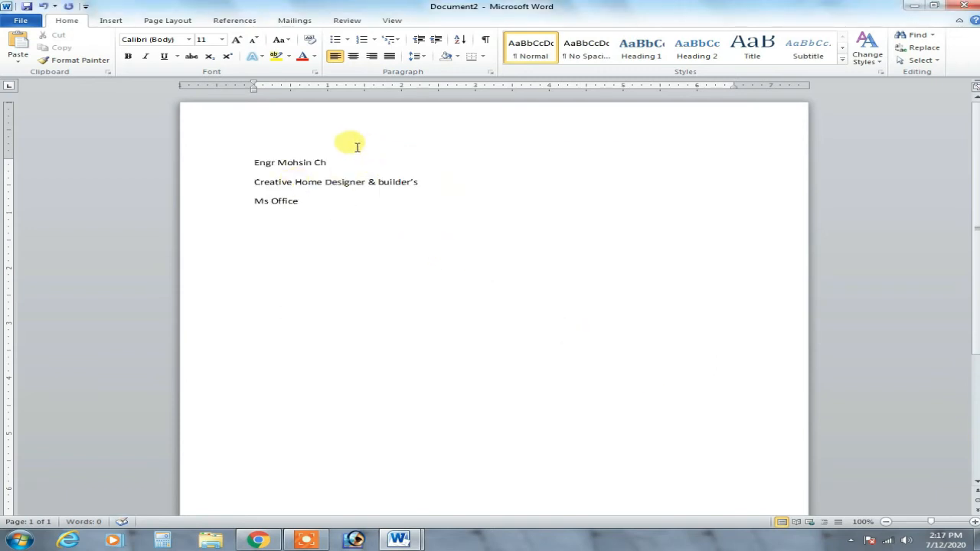
{"action": "left_click_drag", "start_coordinate": [301, 186], "coordinate": [327, 208]}
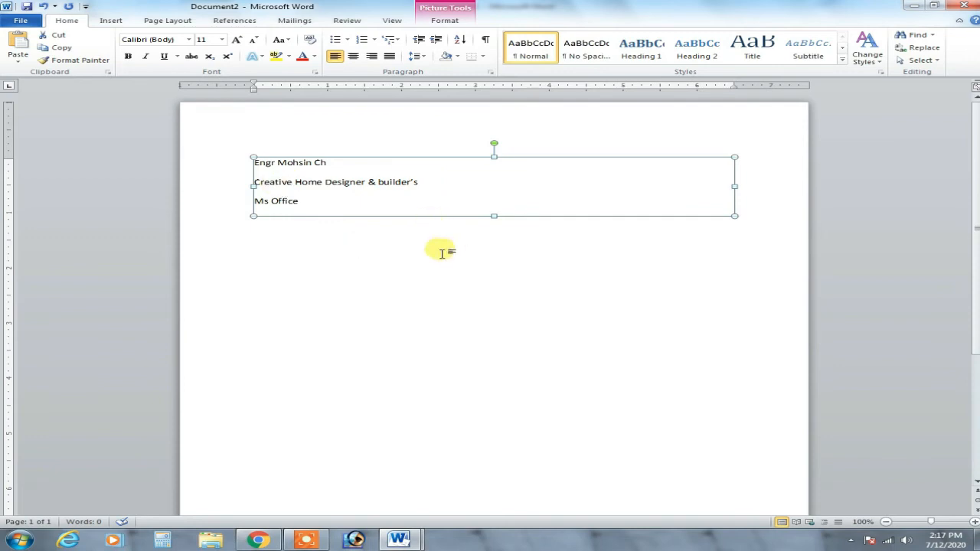
{"action": "double_click", "coordinate": [287, 201]}
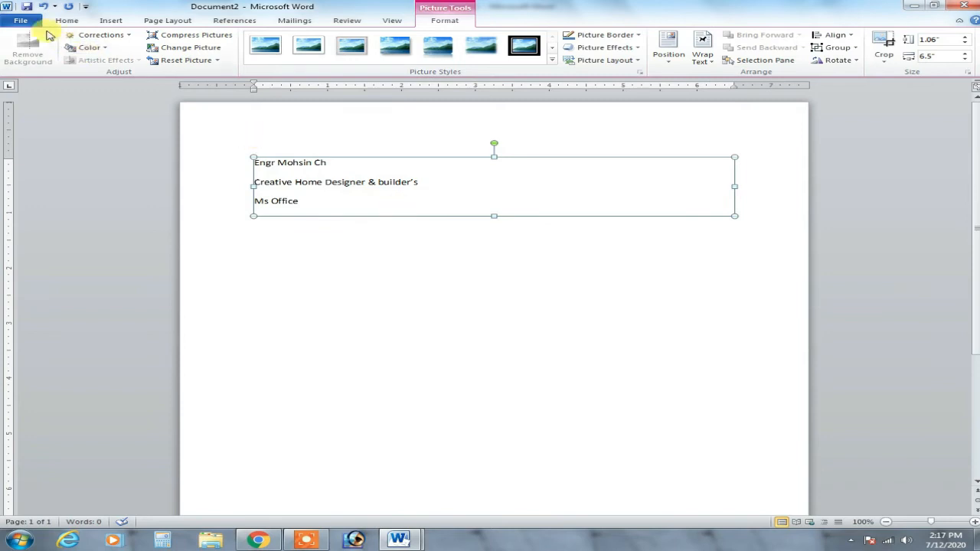
Close Document2 without saving it and deselect the text in Document1
{"action": "left_click", "coordinate": [23, 20]}
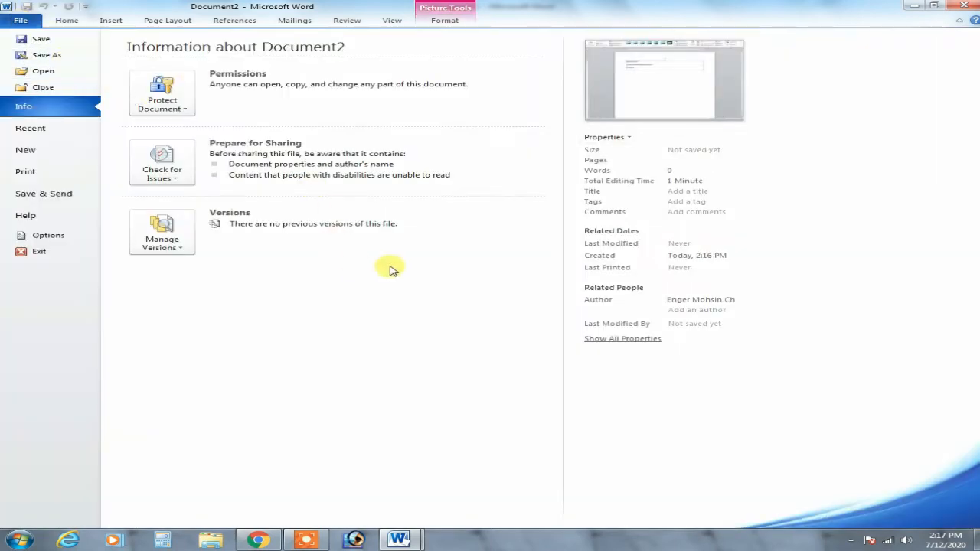
{"action": "left_click", "coordinate": [14, 22]}
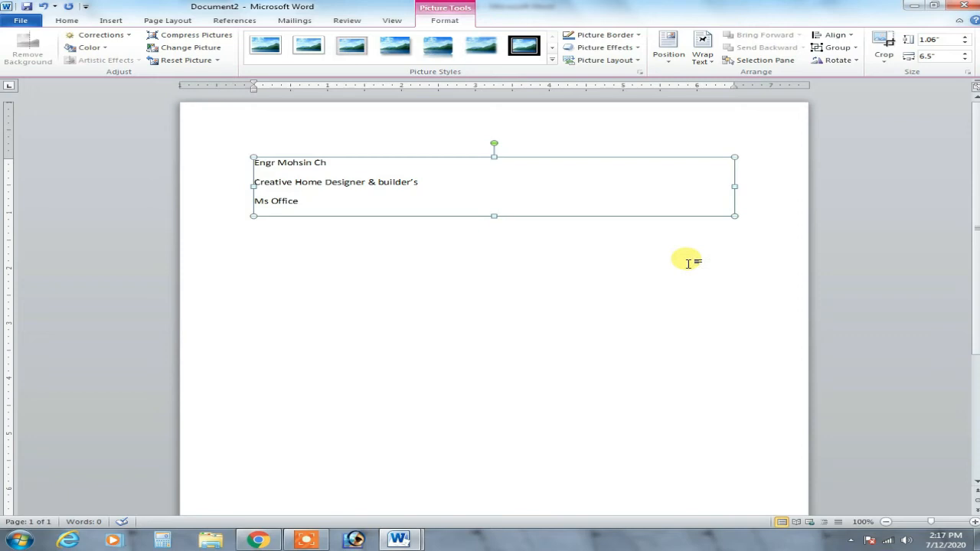
{"action": "left_click", "coordinate": [977, 6]}
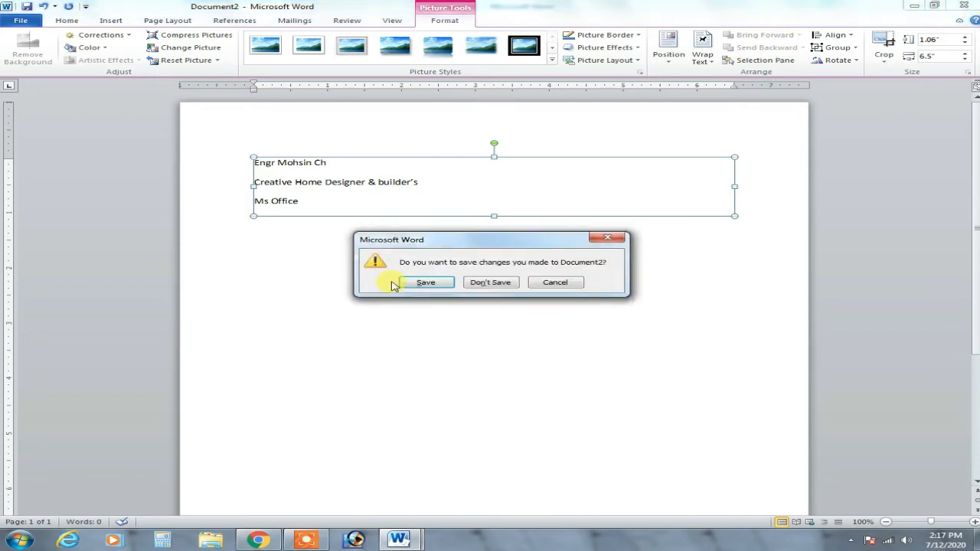
{"action": "left_click", "coordinate": [498, 287]}
{"action": "left_click", "coordinate": [455, 394]}
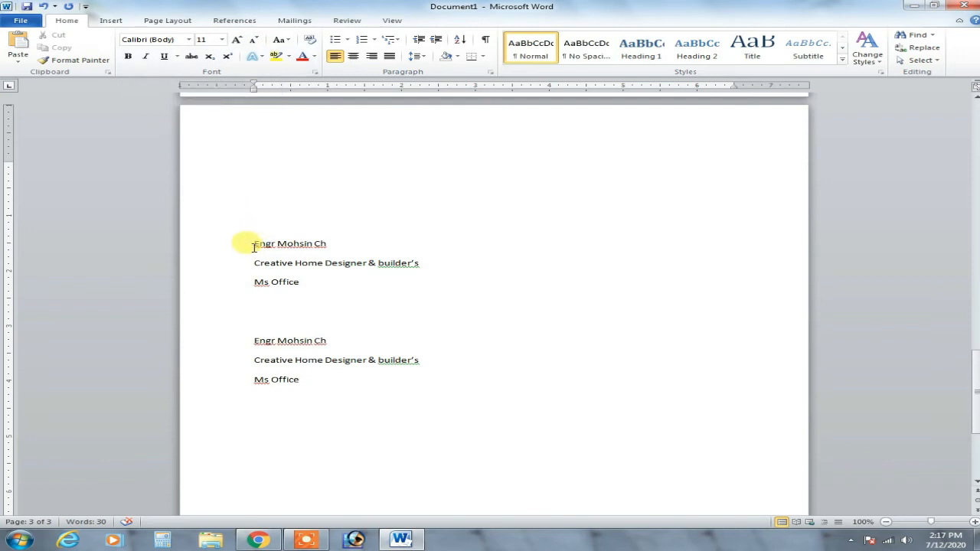
Set the font of the upper name line on page 3 to BankGothic Md BT
{"action": "left_click", "coordinate": [188, 40]}
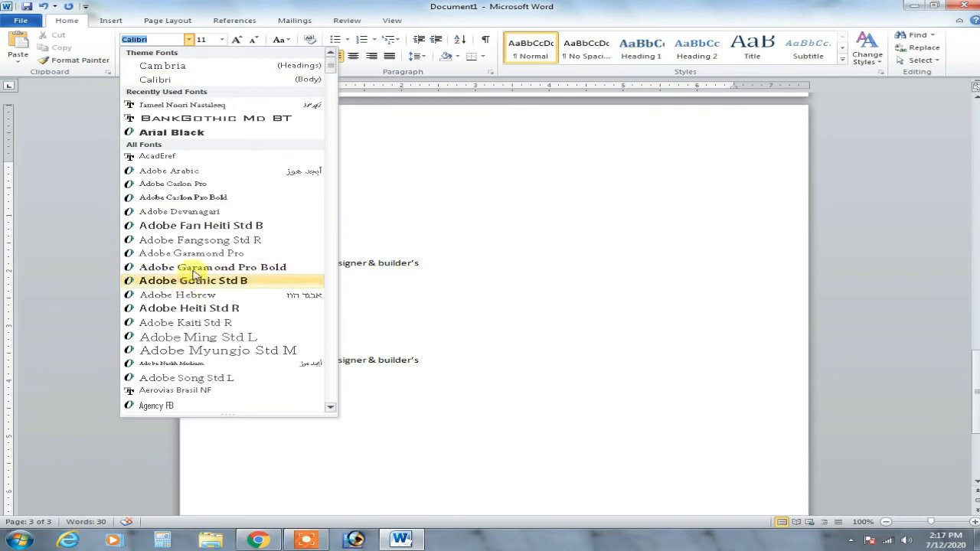
{"action": "left_click", "coordinate": [188, 40]}
{"action": "left_click_drag", "start_coordinate": [327, 243], "coordinate": [247, 235]}
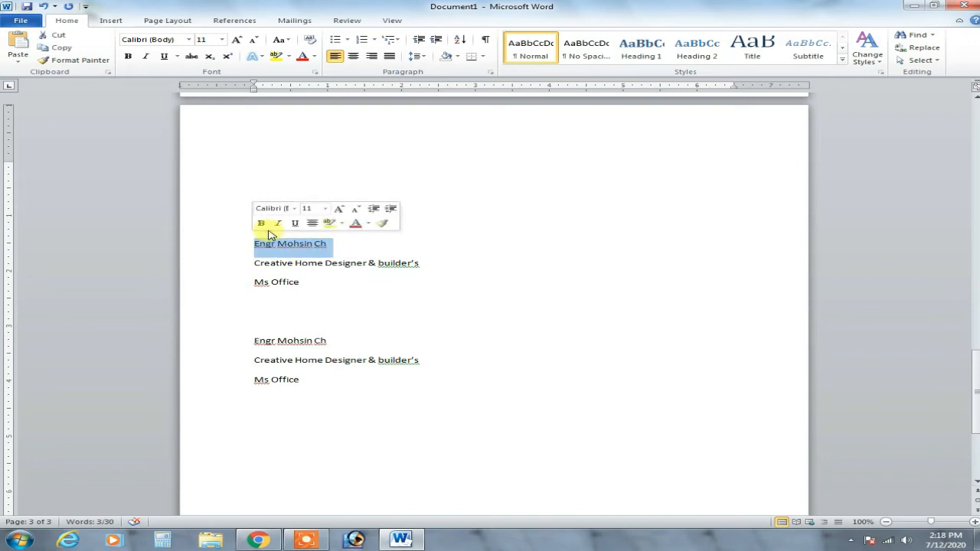
{"action": "left_click", "coordinate": [189, 42]}
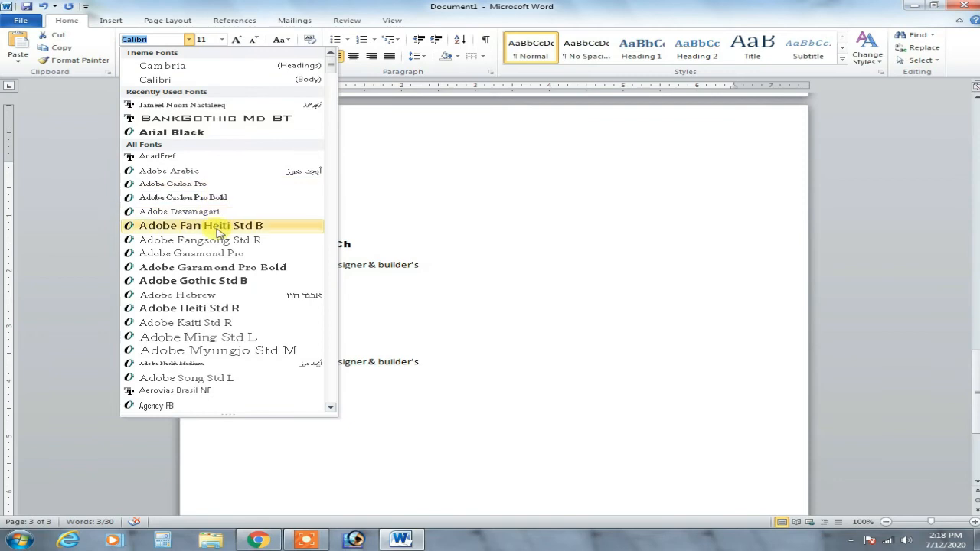
{"action": "left_click", "coordinate": [227, 121]}
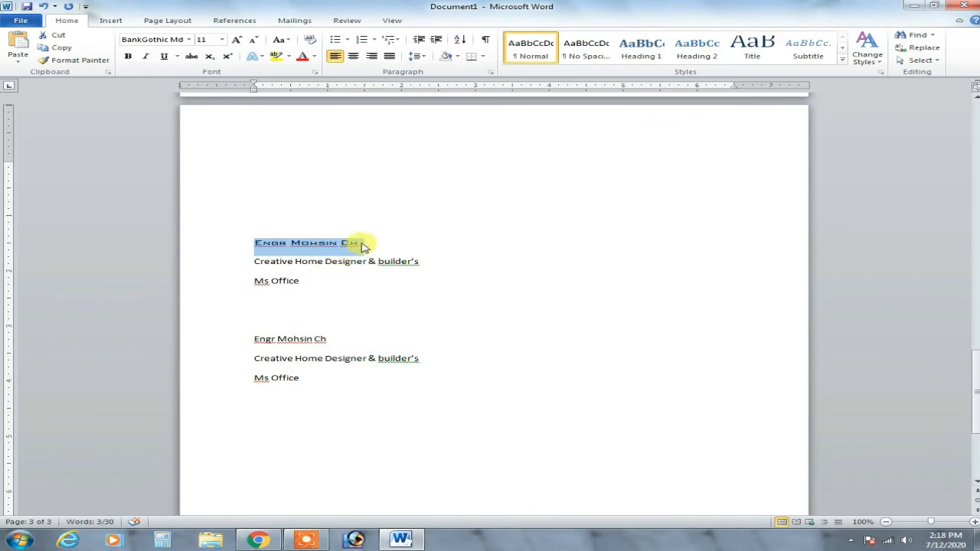
{"action": "left_click", "coordinate": [359, 242]}
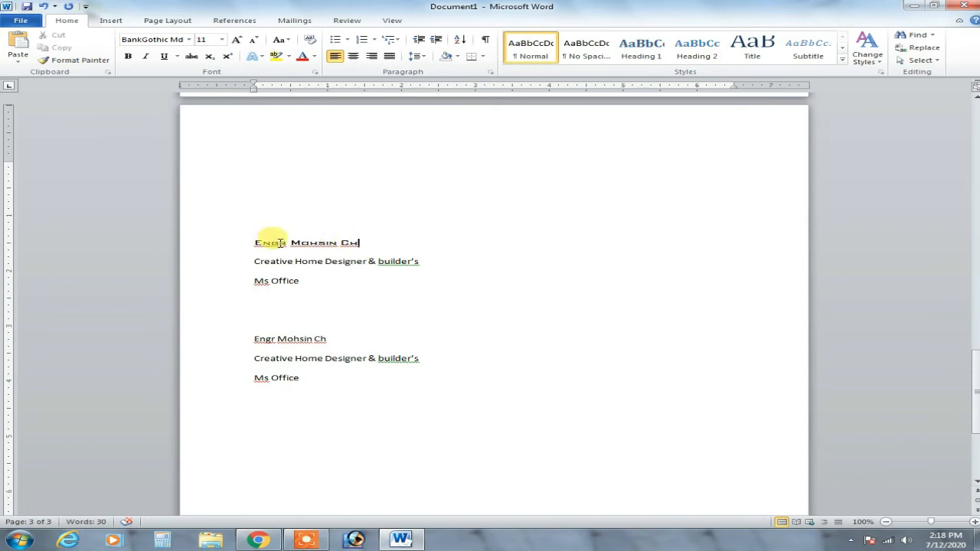
Set the upper name line's font size to 26, grow it one size, and shrink it back one size
{"action": "left_click_drag", "start_coordinate": [255, 242], "coordinate": [360, 242]}
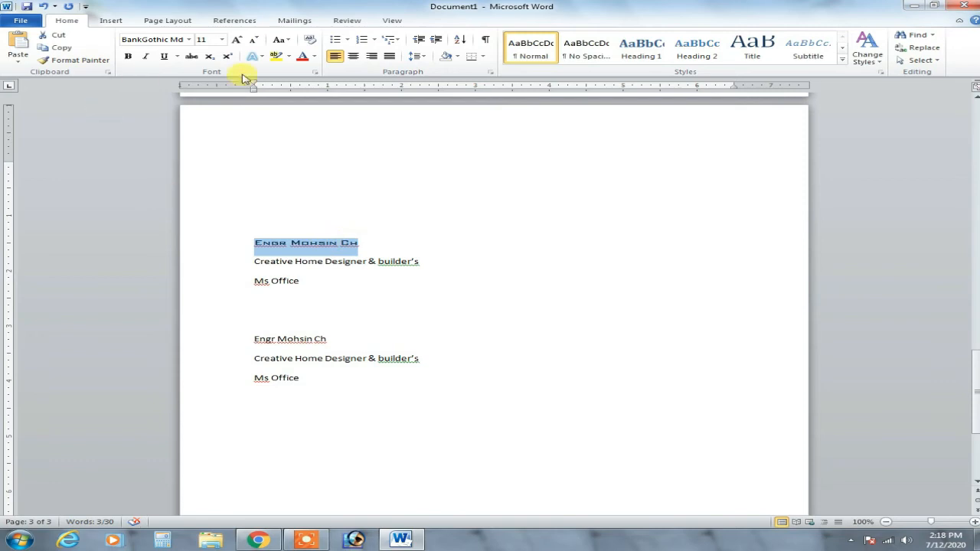
{"action": "left_click", "coordinate": [221, 40]}
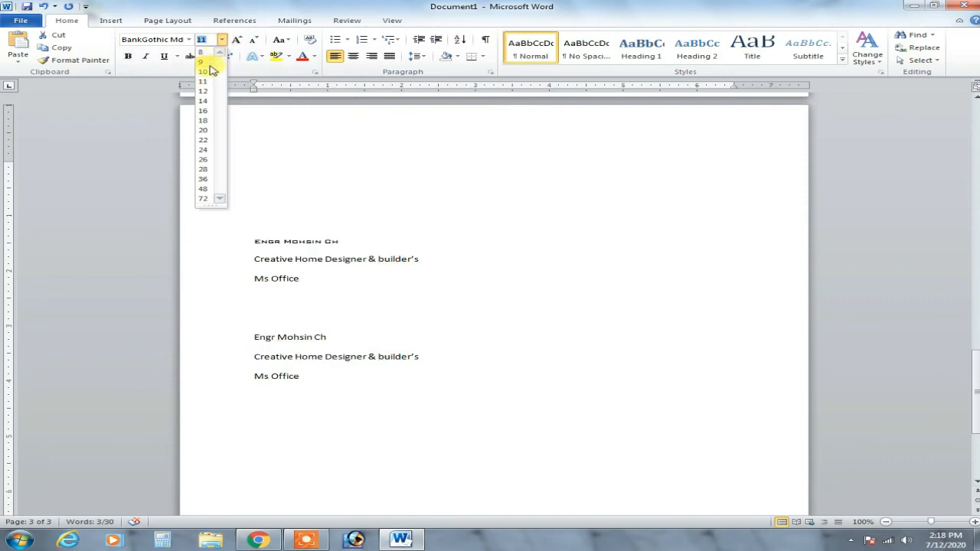
{"action": "left_click", "coordinate": [211, 161]}
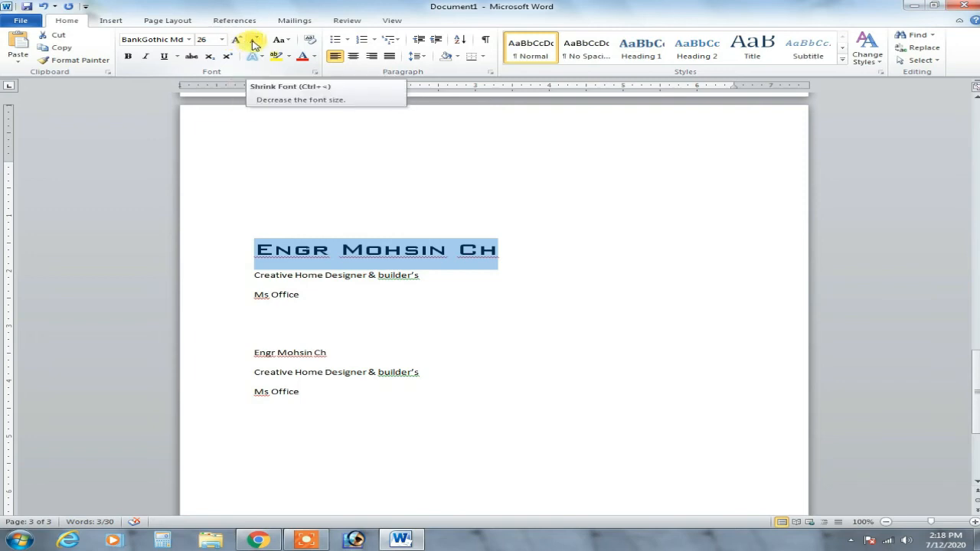
{"action": "left_click", "coordinate": [235, 41]}
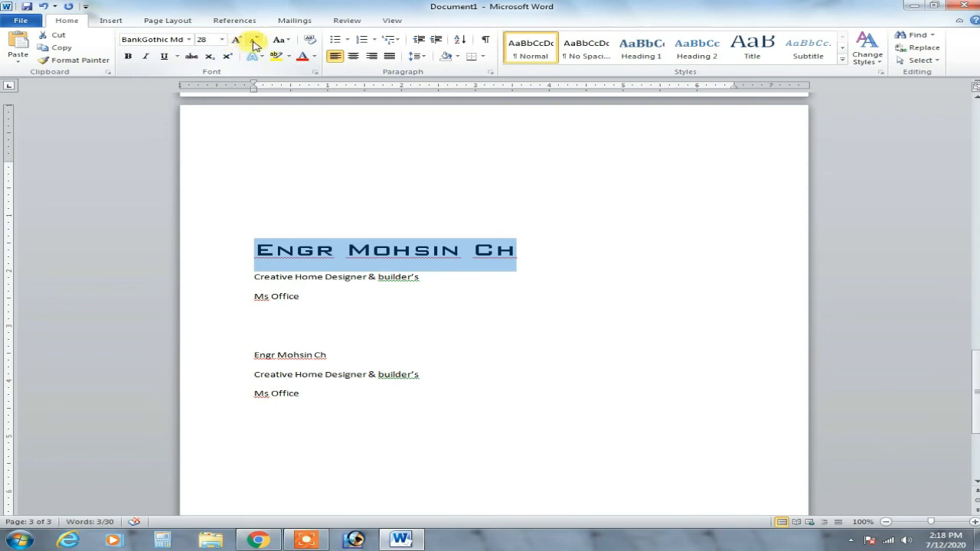
{"action": "left_click", "coordinate": [253, 42]}
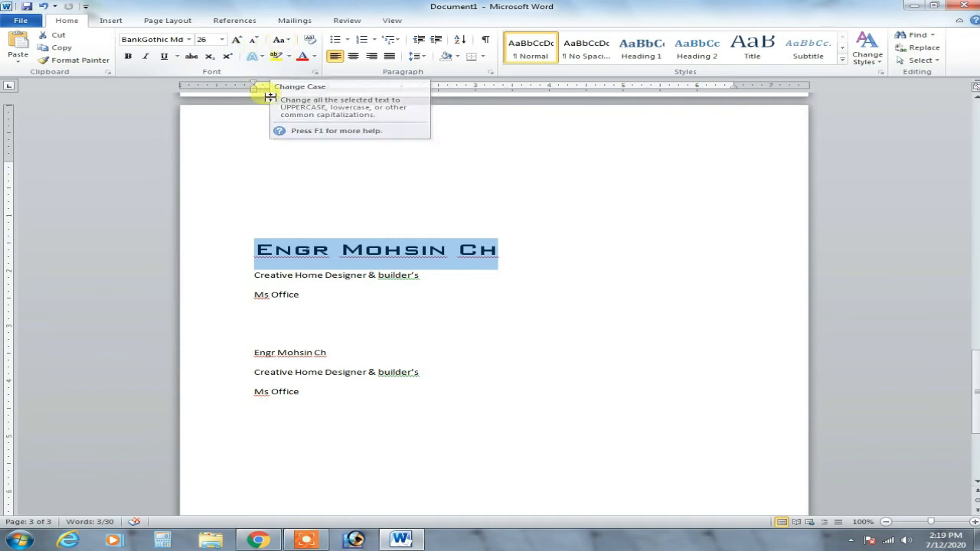
Try lowercase and UPPERCASE on the upper name line, and return it to Capitalize Each Word
{"action": "left_click", "coordinate": [287, 43]}
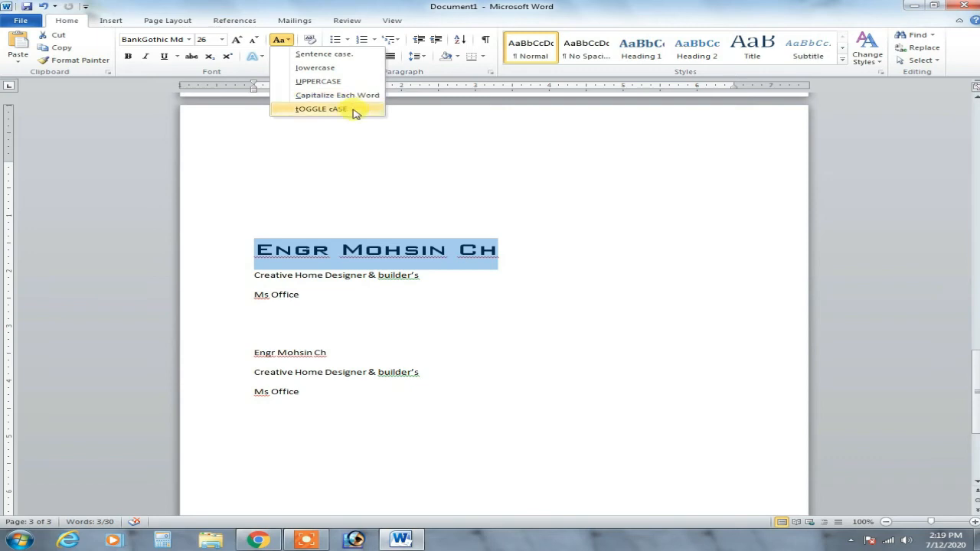
{"action": "left_click", "coordinate": [315, 68]}
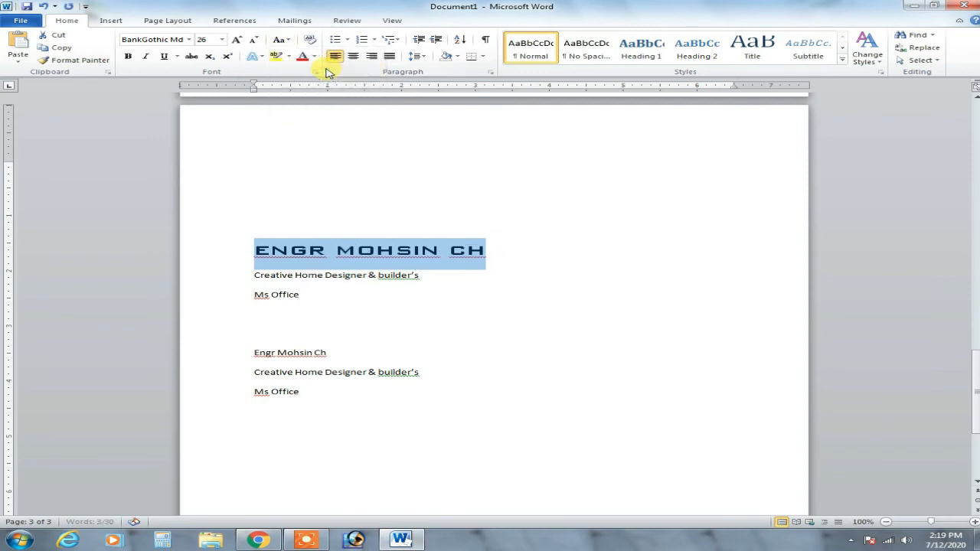
{"action": "left_click", "coordinate": [290, 46]}
{"action": "left_click", "coordinate": [305, 84]}
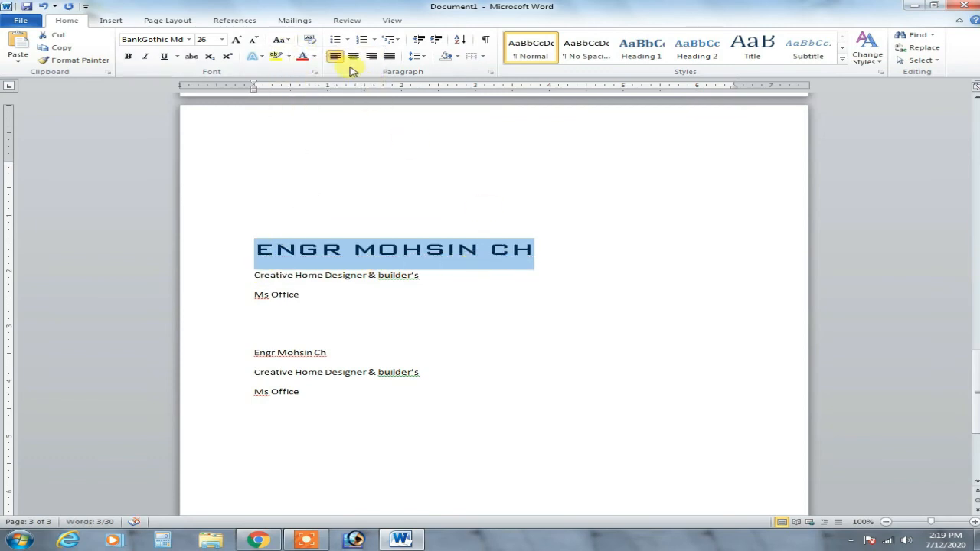
{"action": "left_click", "coordinate": [282, 40]}
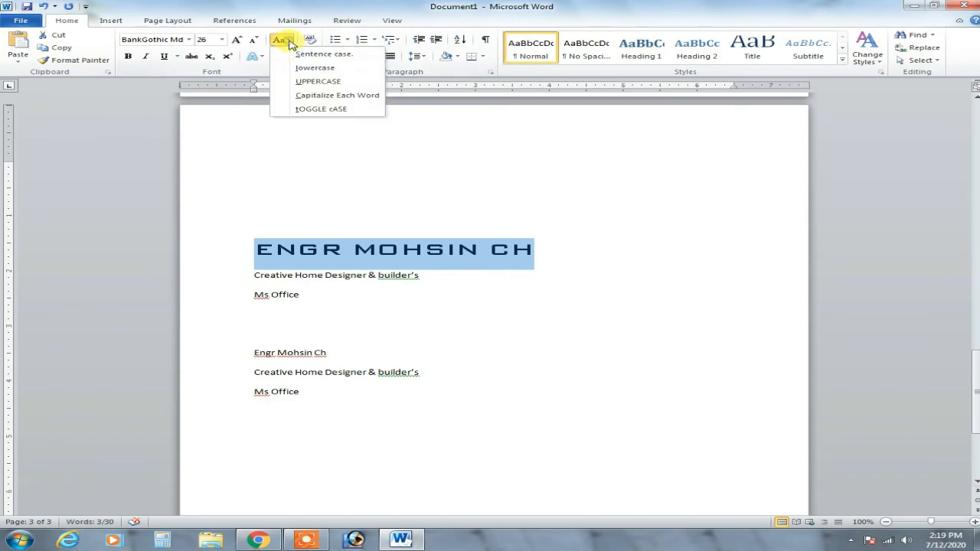
{"action": "left_click", "coordinate": [297, 94]}
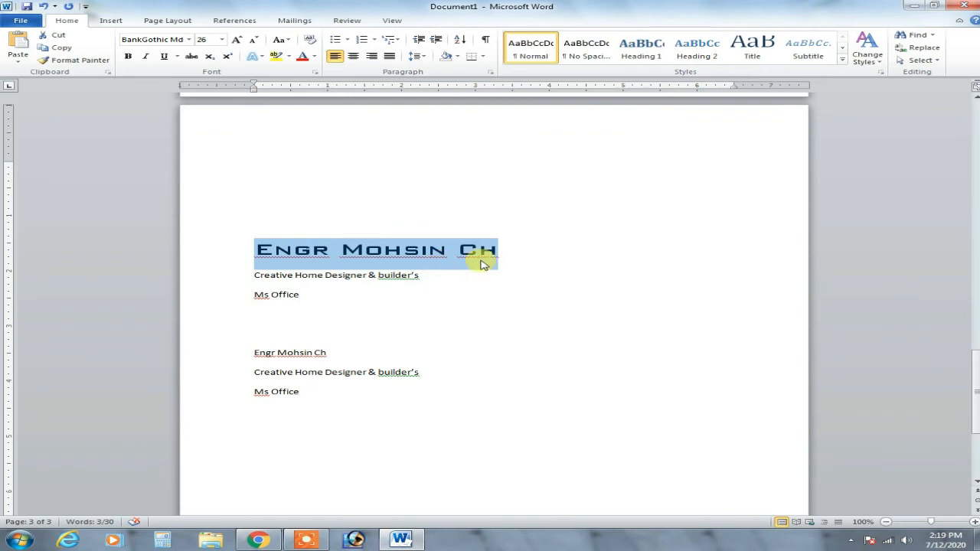
{"action": "left_click", "coordinate": [289, 42]}
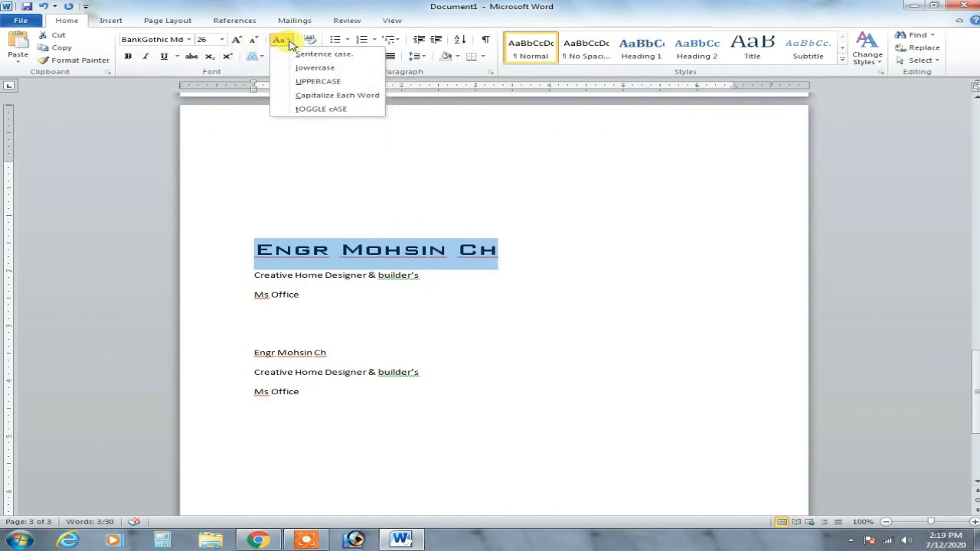
{"action": "left_click", "coordinate": [280, 39]}
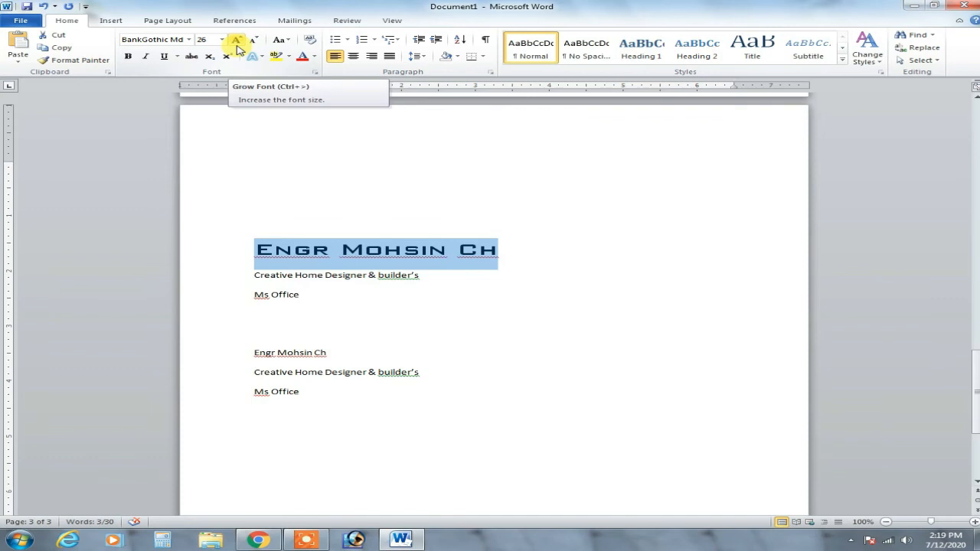
Try bold and italic one at a time on the upper name line, removing each again
{"action": "left_click", "coordinate": [128, 60]}
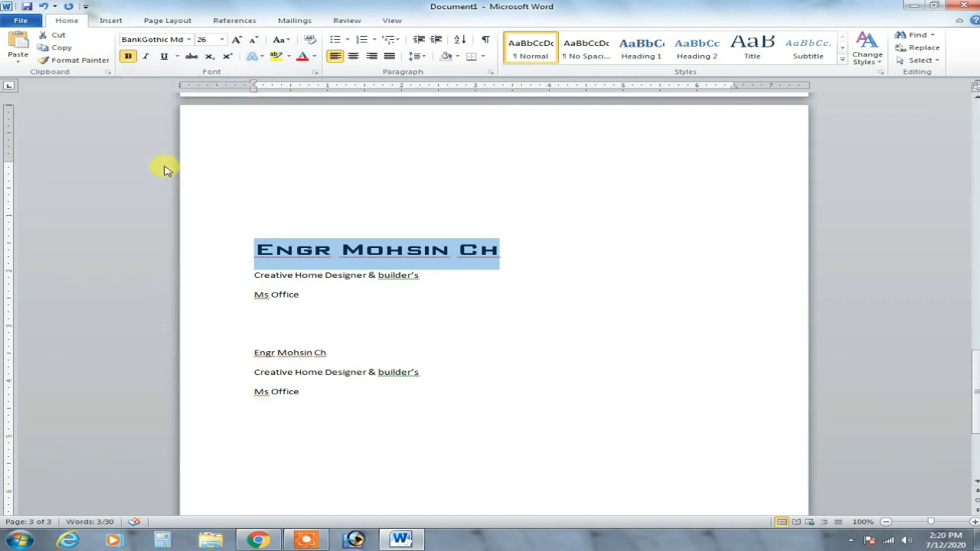
{"action": "left_click", "coordinate": [128, 59]}
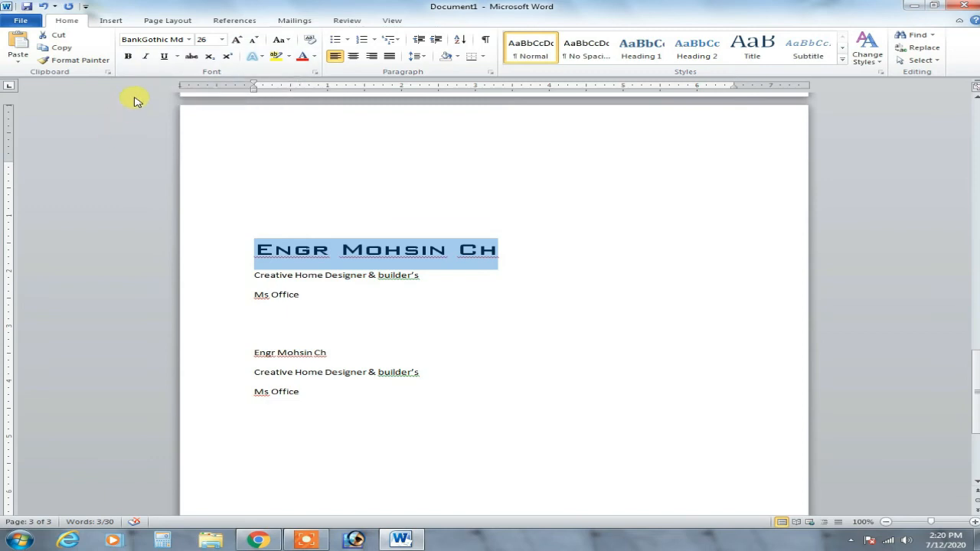
{"action": "left_click", "coordinate": [146, 57]}
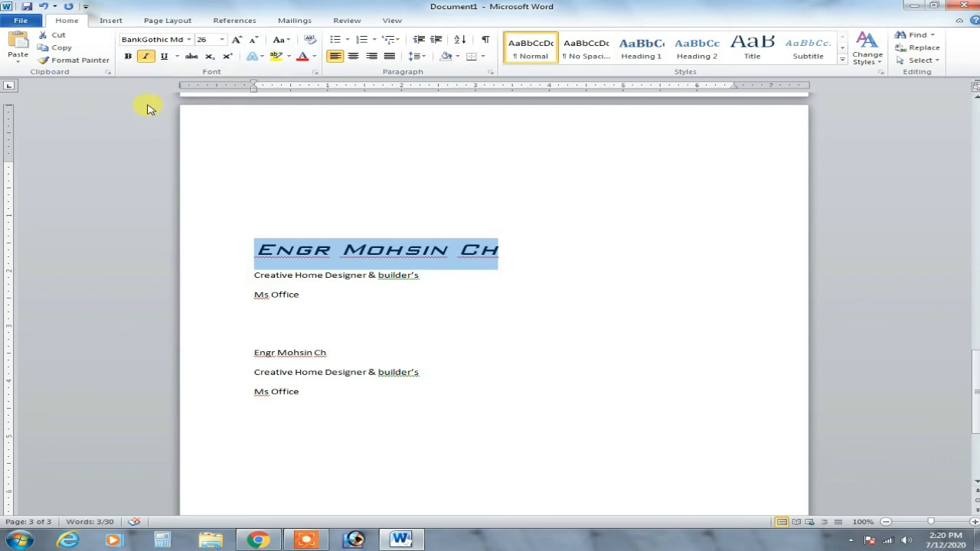
{"action": "left_click", "coordinate": [145, 60]}
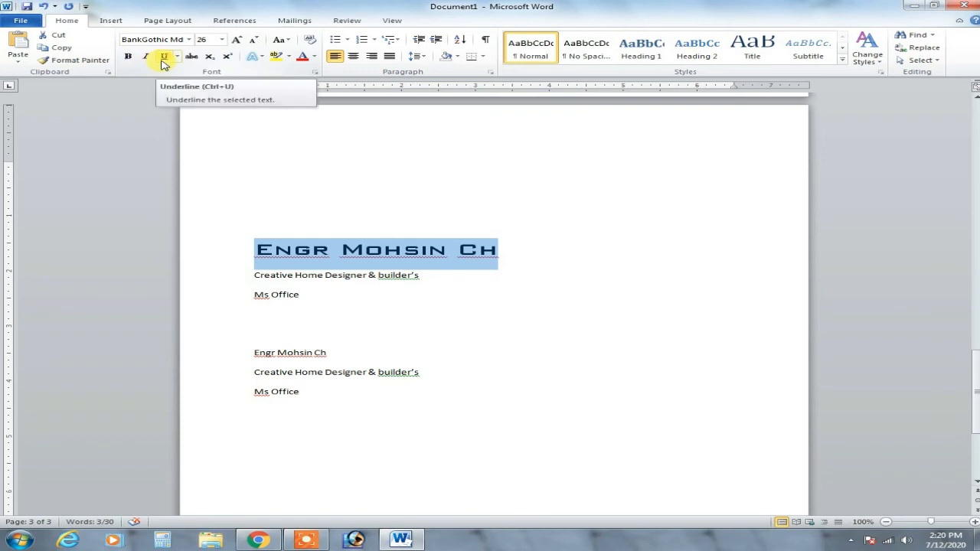
Underline the upper name line and deselect it
{"action": "left_click", "coordinate": [163, 60]}
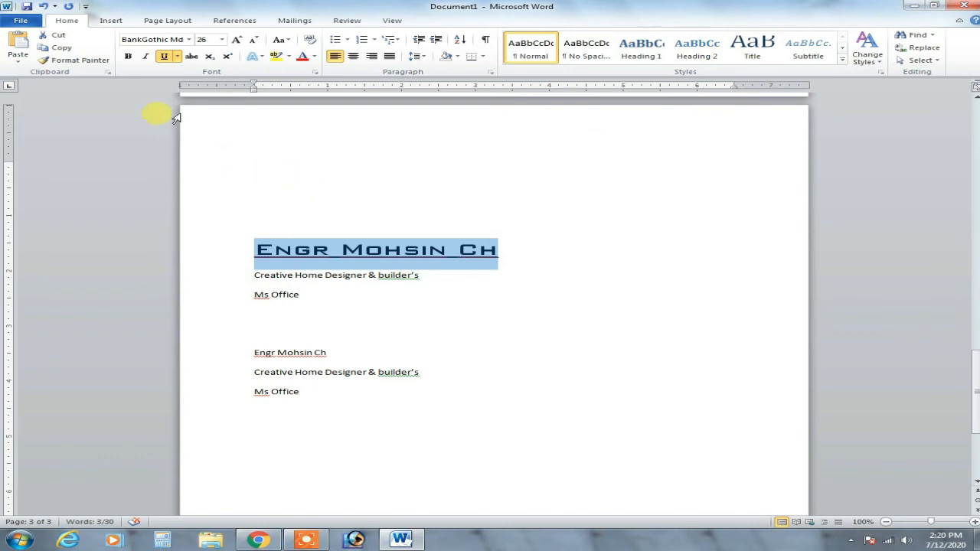
{"action": "left_click", "coordinate": [342, 277]}
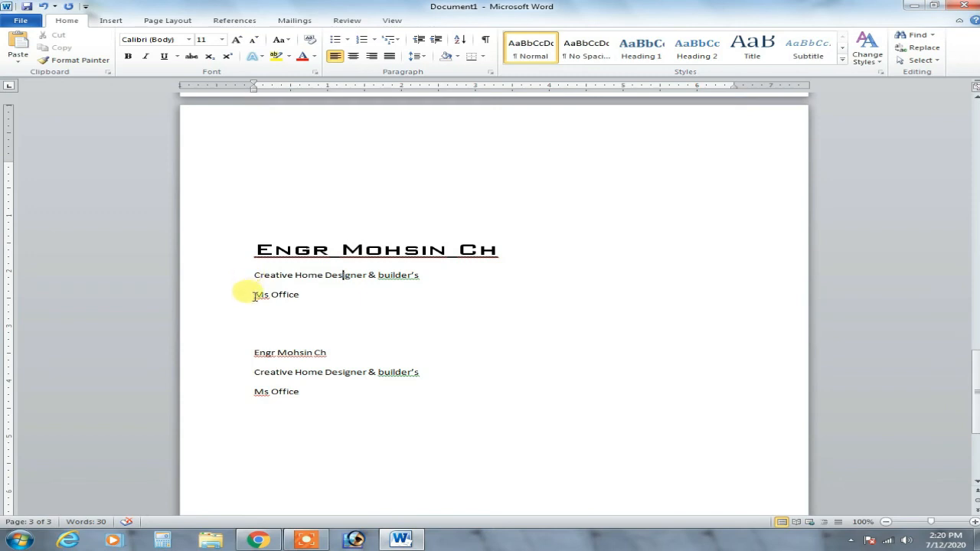
Strike through the upper "Ms Office" line, and remove the strikethrough again
{"action": "left_click_drag", "start_coordinate": [255, 297], "coordinate": [300, 297]}
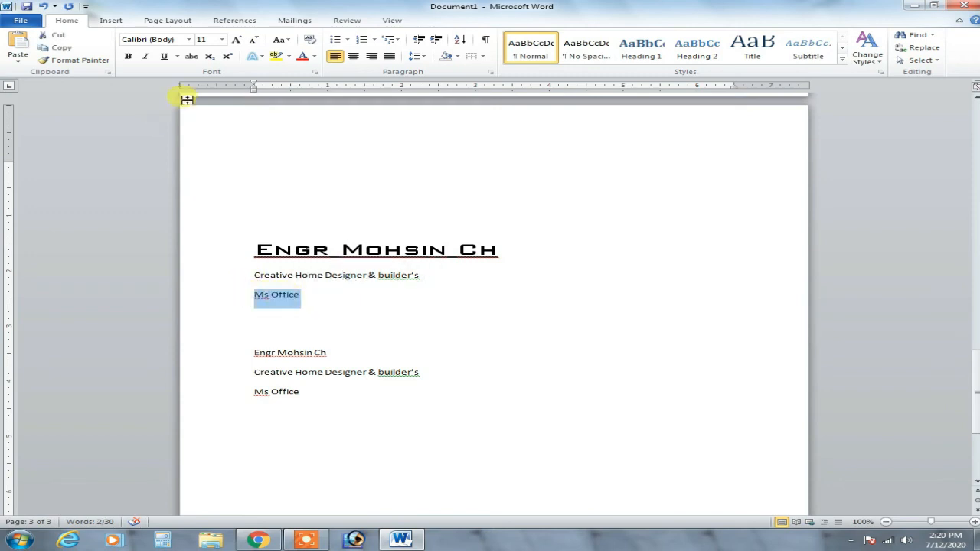
{"action": "left_click", "coordinate": [190, 60]}
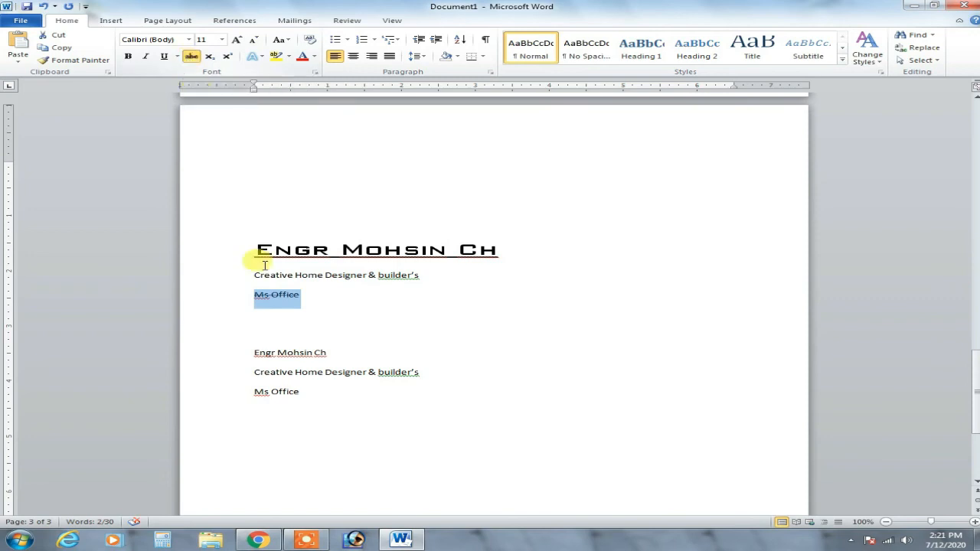
{"action": "left_click", "coordinate": [310, 299]}
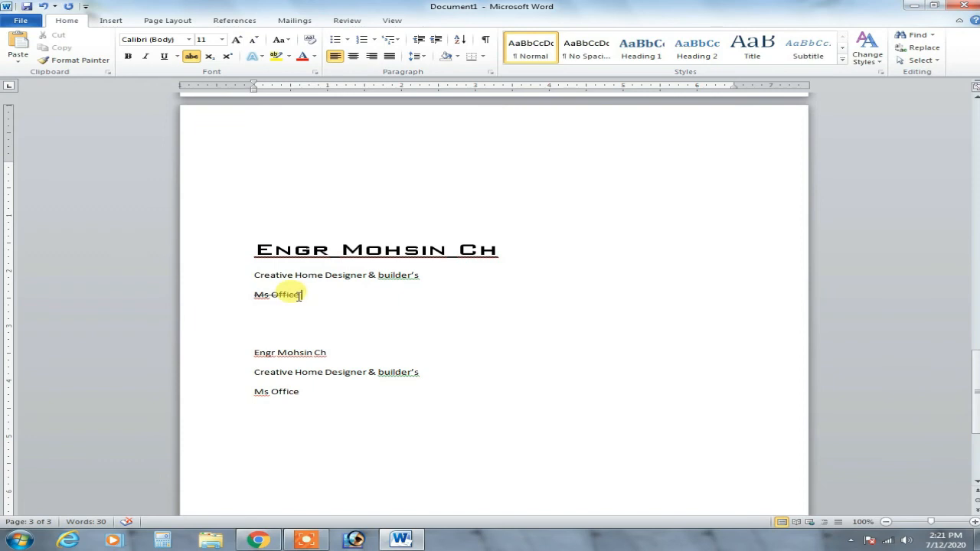
{"action": "left_click_drag", "start_coordinate": [299, 297], "coordinate": [253, 292]}
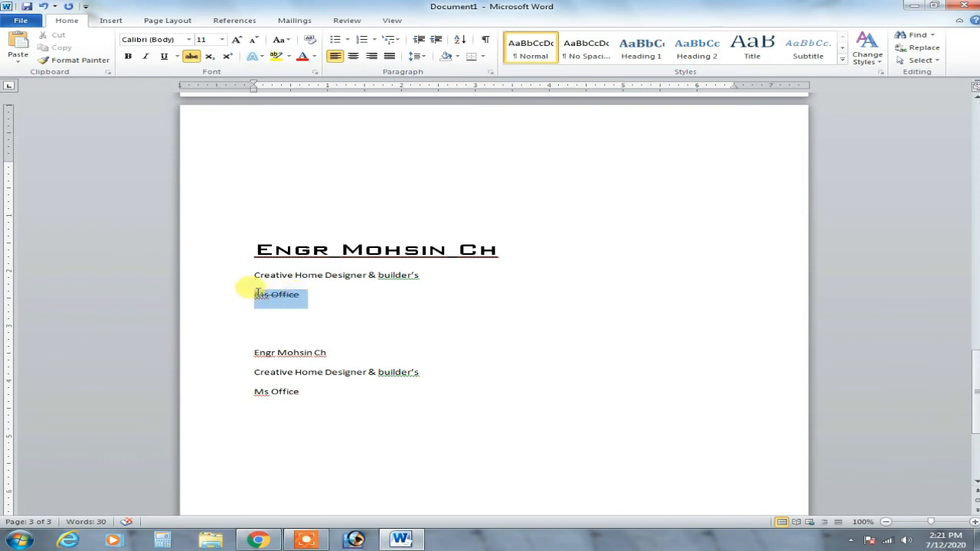
{"action": "left_click", "coordinate": [190, 61]}
Enter "10th" on the empty line below the upper "Ms Office" line
{"action": "left_click", "coordinate": [281, 313]}
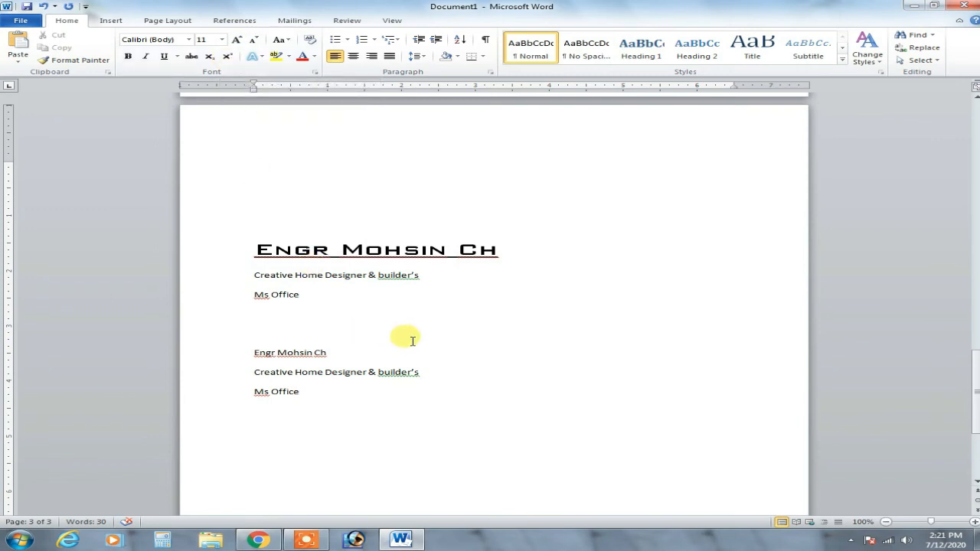
{"action": "type", "text": "10"}
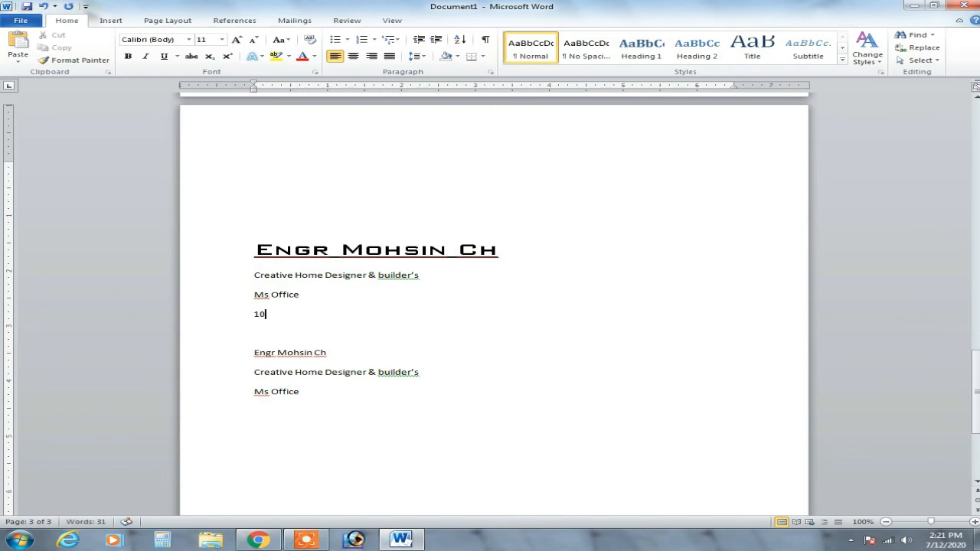
{"action": "type", "text": "th"}
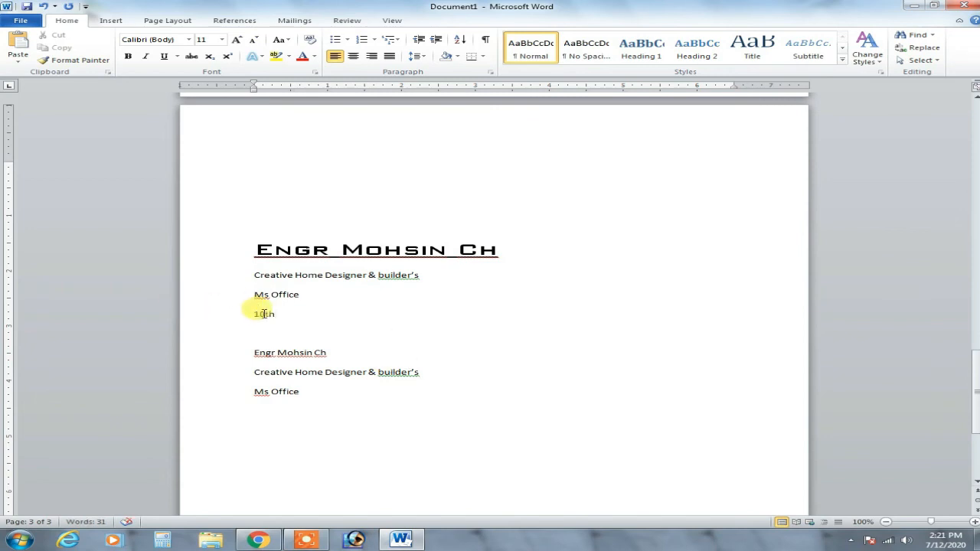
Try subscript on the "th" of "10th", change it to superscript, and turn superscript off after it
{"action": "left_click_drag", "start_coordinate": [275, 314], "coordinate": [265, 315]}
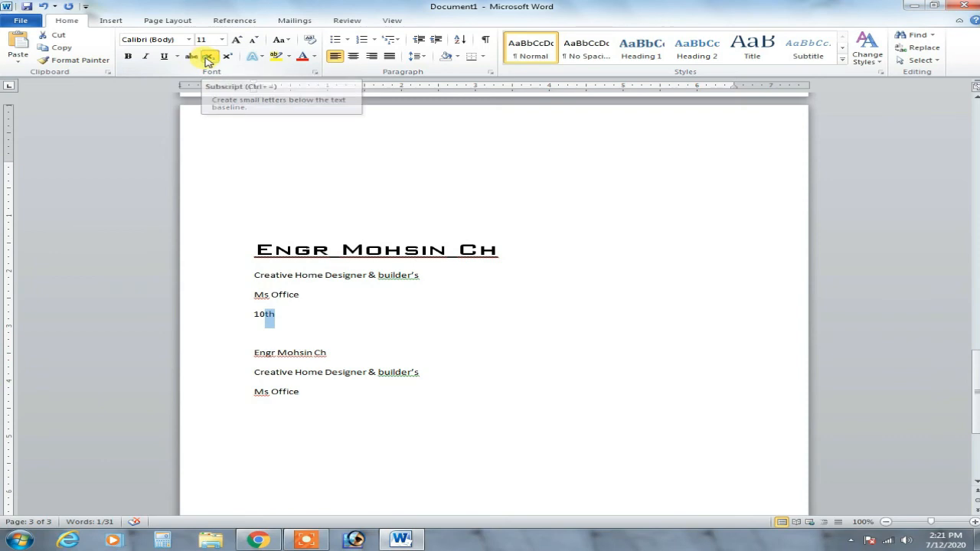
{"action": "left_click", "coordinate": [207, 60]}
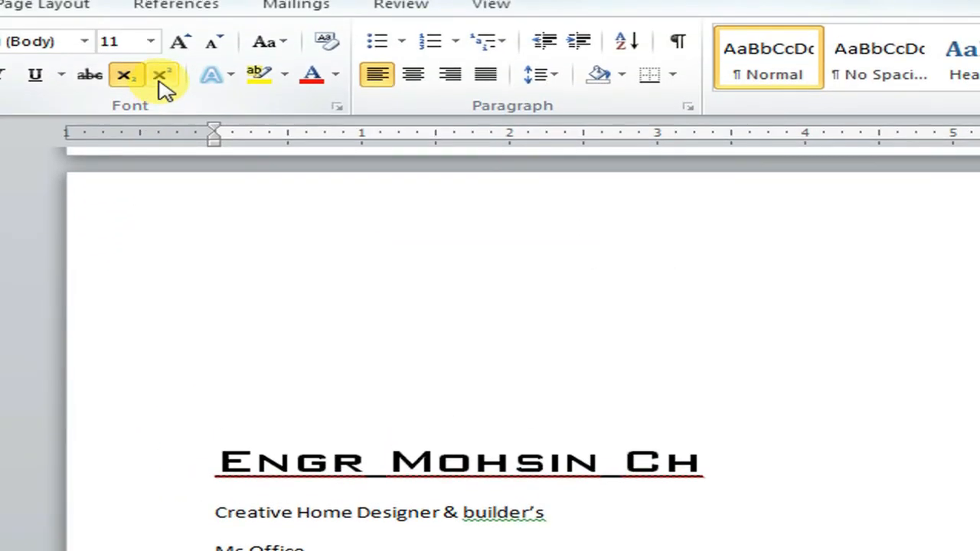
{"action": "left_click", "coordinate": [160, 78]}
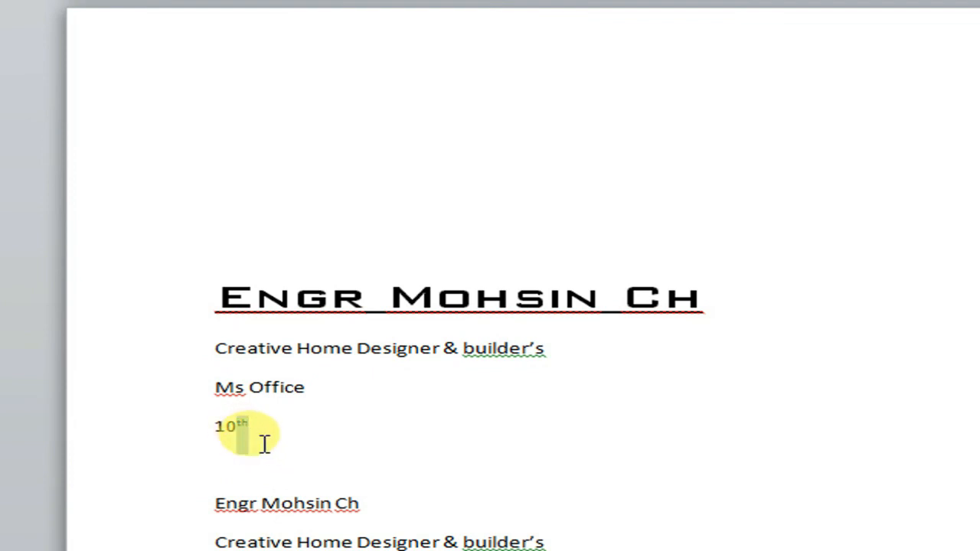
{"action": "left_click", "coordinate": [267, 443]}
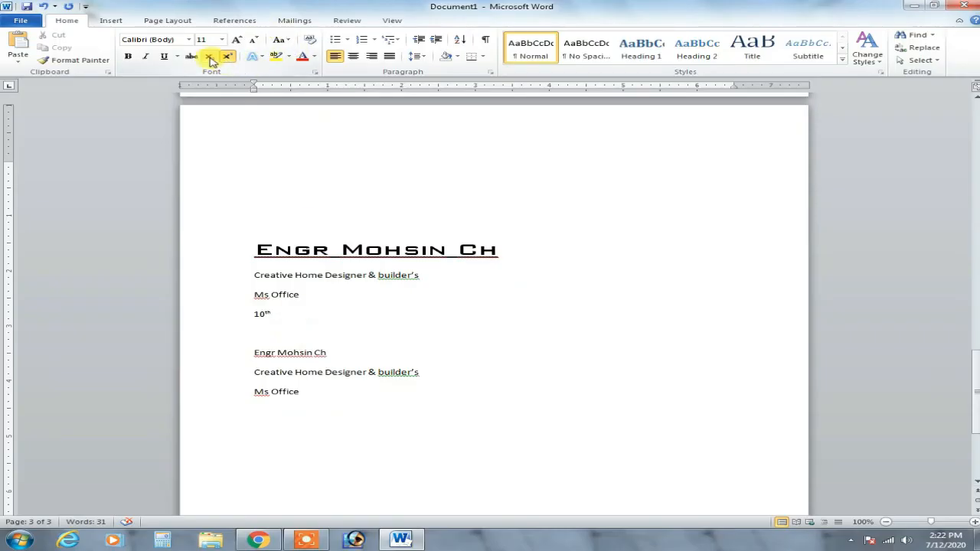
{"action": "left_click", "coordinate": [227, 56]}
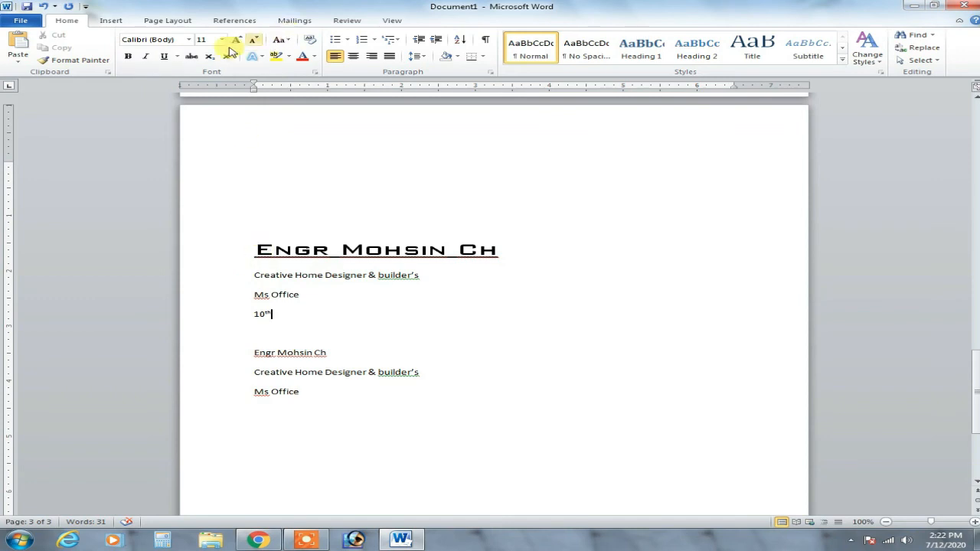
Apply the solid orange text effect preset to the upper name line
{"action": "left_click_drag", "start_coordinate": [256, 253], "coordinate": [499, 258]}
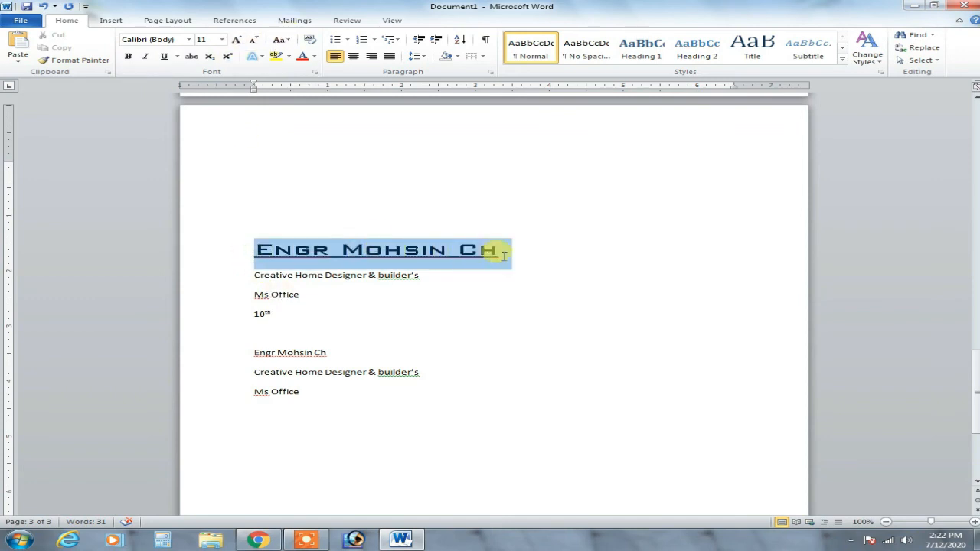
{"action": "left_click", "coordinate": [256, 57]}
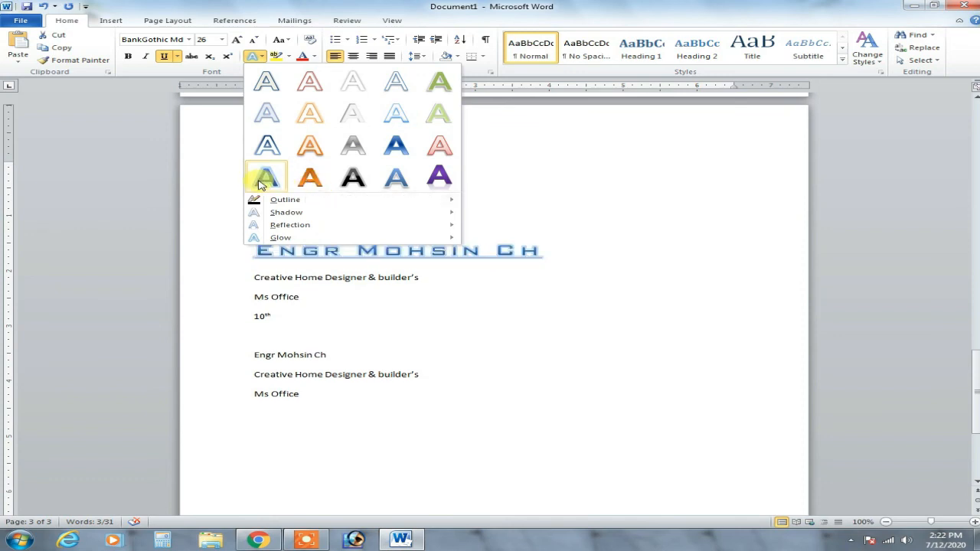
{"action": "left_click", "coordinate": [308, 178]}
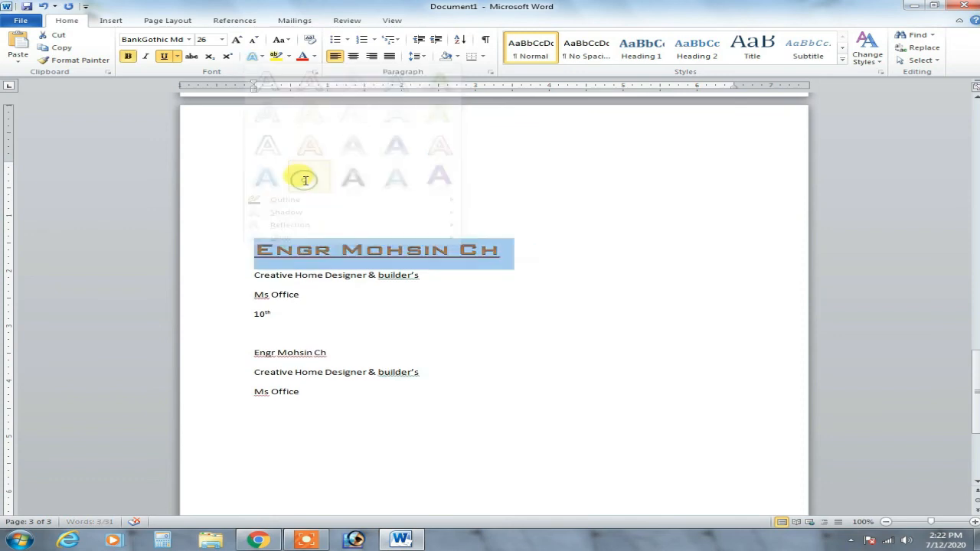
Add the lower-right diagonal perspective shadow to the upper name line
{"action": "left_click", "coordinate": [256, 59]}
{"action": "mouse_move", "coordinate": [313, 202]}
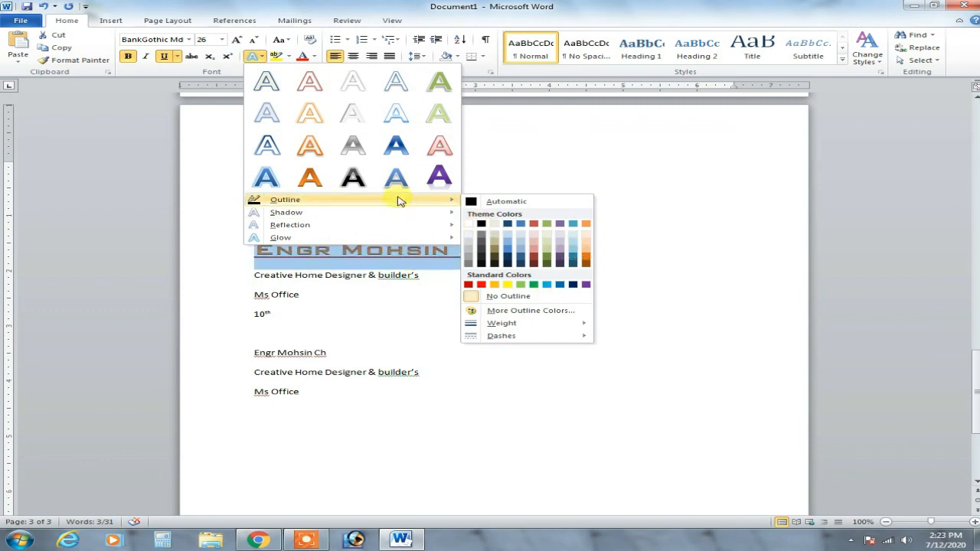
{"action": "mouse_move", "coordinate": [357, 212]}
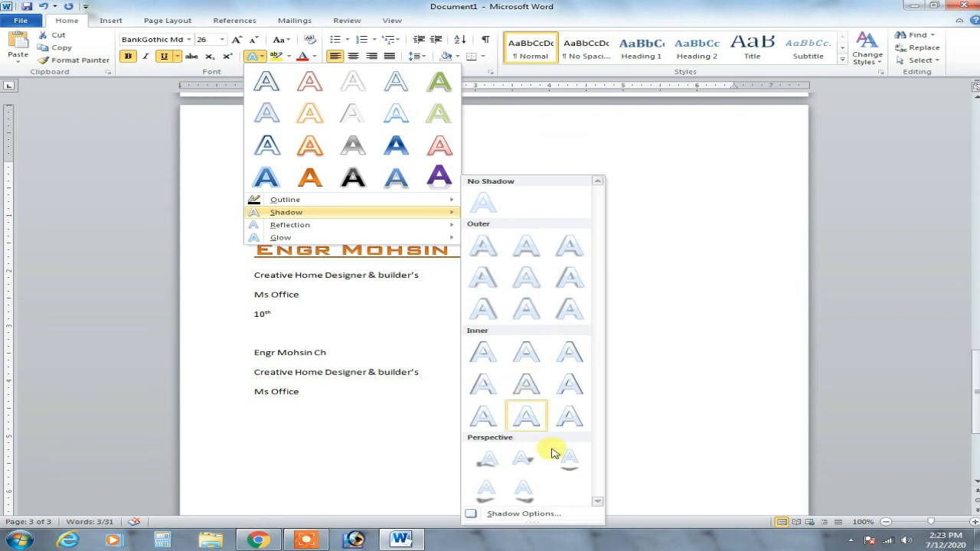
{"action": "left_click", "coordinate": [519, 497]}
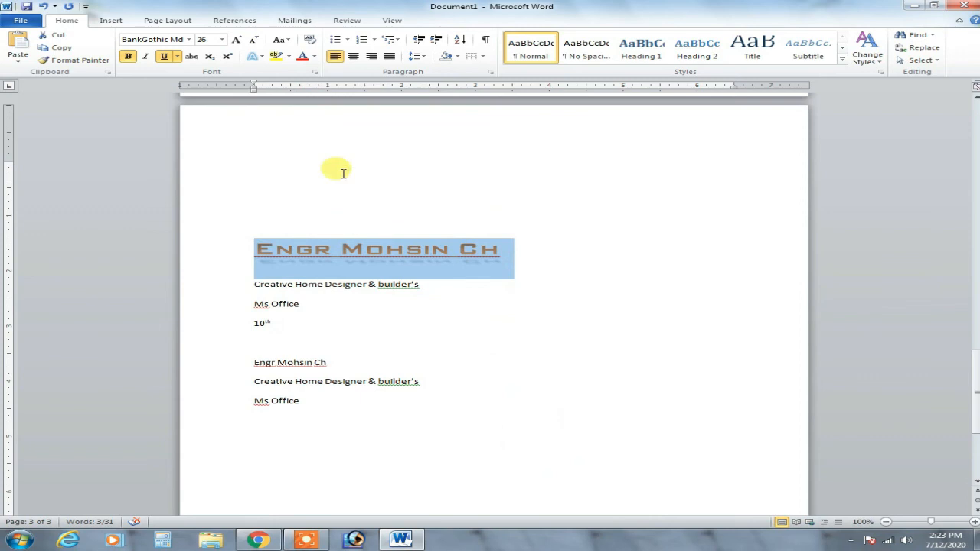
Add the second-smallest green glow variation to the upper name line and deselect the text
{"action": "left_click", "coordinate": [261, 61]}
{"action": "mouse_move", "coordinate": [320, 232]}
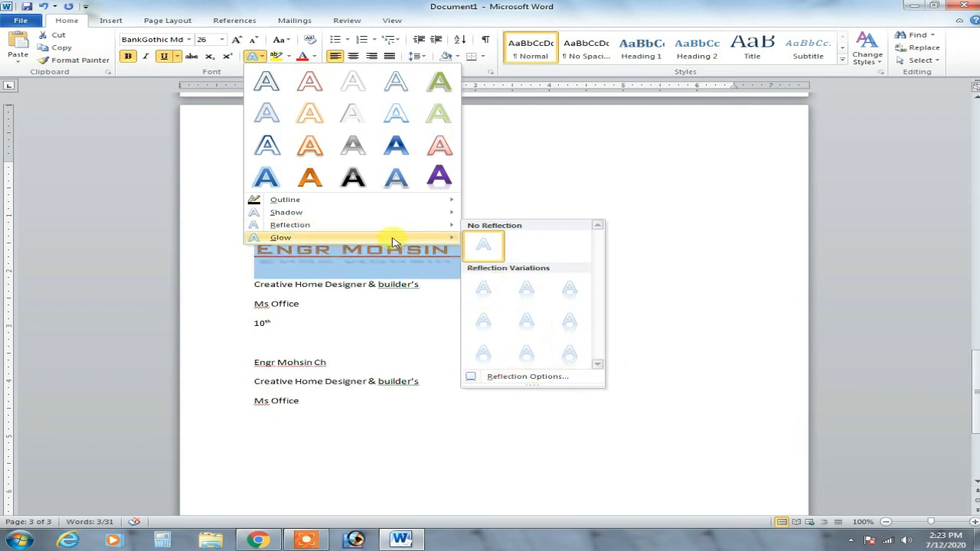
{"action": "mouse_move", "coordinate": [400, 238]}
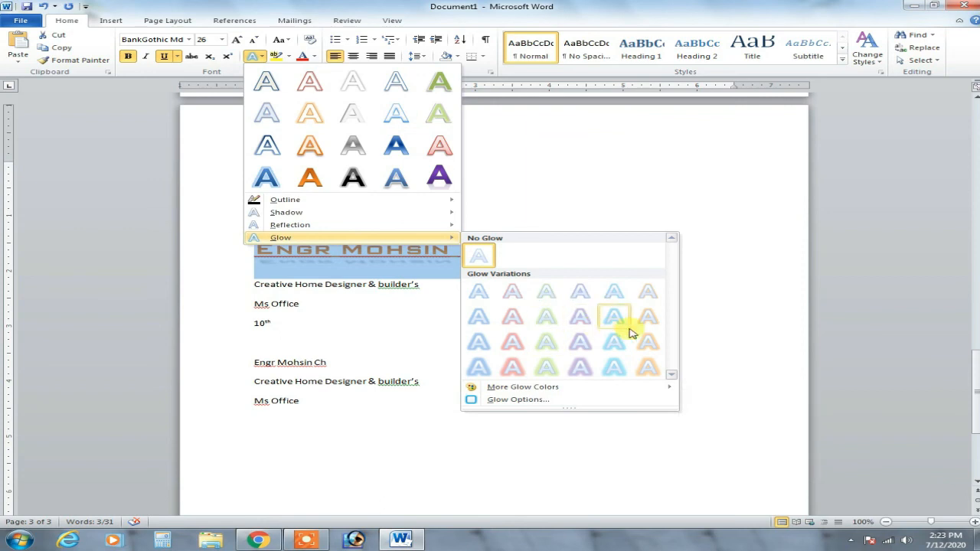
{"action": "left_click", "coordinate": [538, 312]}
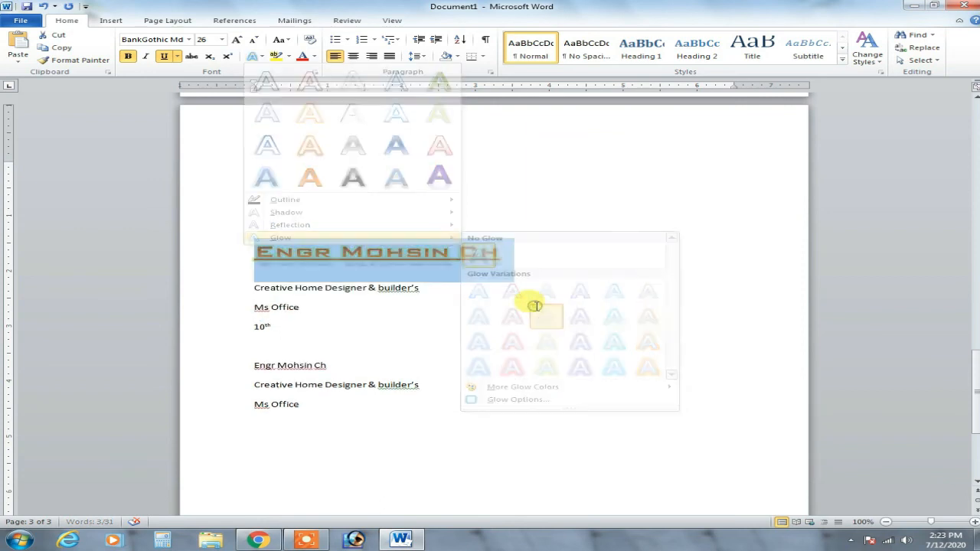
{"action": "left_click", "coordinate": [566, 260]}
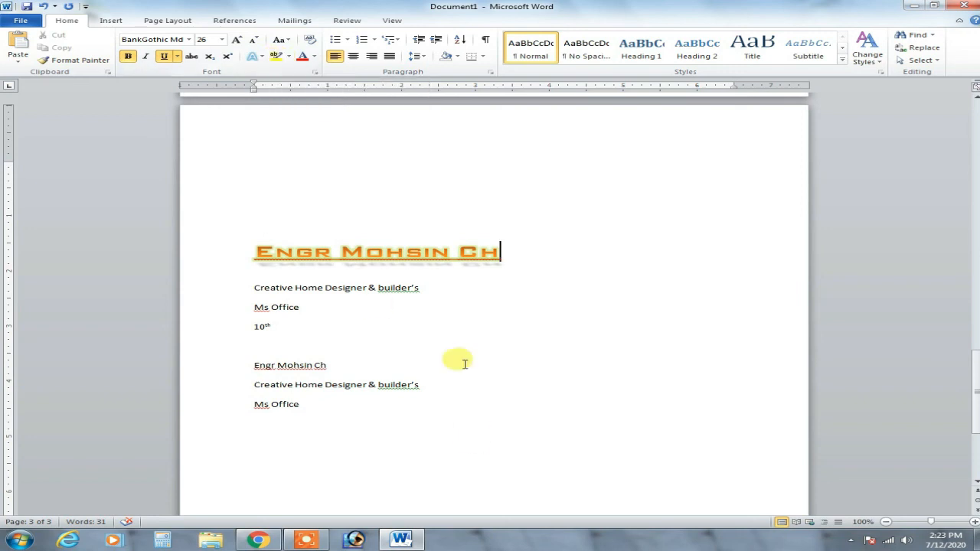
Highlight the upper "Creative Home Designer & builder's" line in yellow, and remove the highlight again
{"action": "left_click_drag", "start_coordinate": [255, 289], "coordinate": [423, 291]}
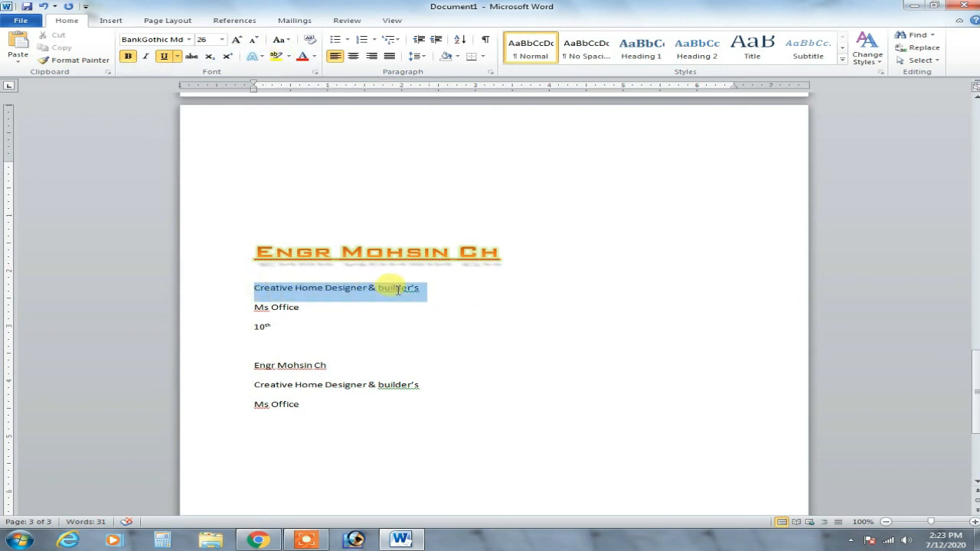
{"action": "left_click", "coordinate": [278, 59]}
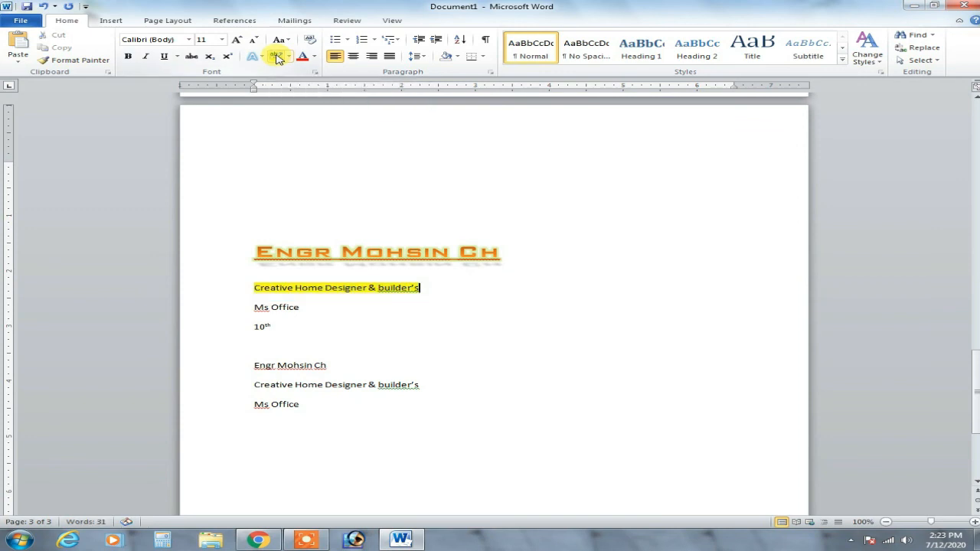
{"action": "left_click", "coordinate": [289, 58]}
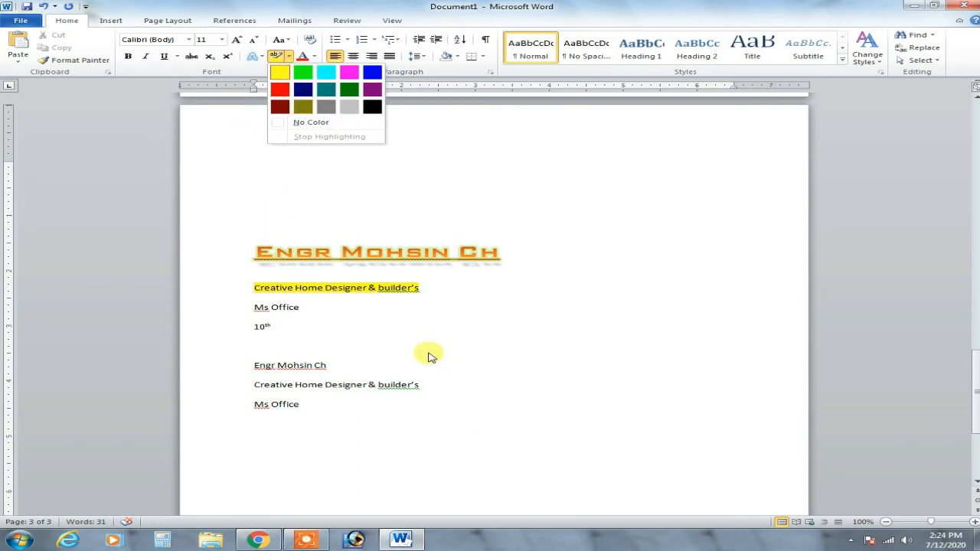
{"action": "left_click", "coordinate": [376, 310]}
{"action": "left_click_drag", "start_coordinate": [420, 288], "coordinate": [252, 287]}
{"action": "left_click", "coordinate": [289, 57]}
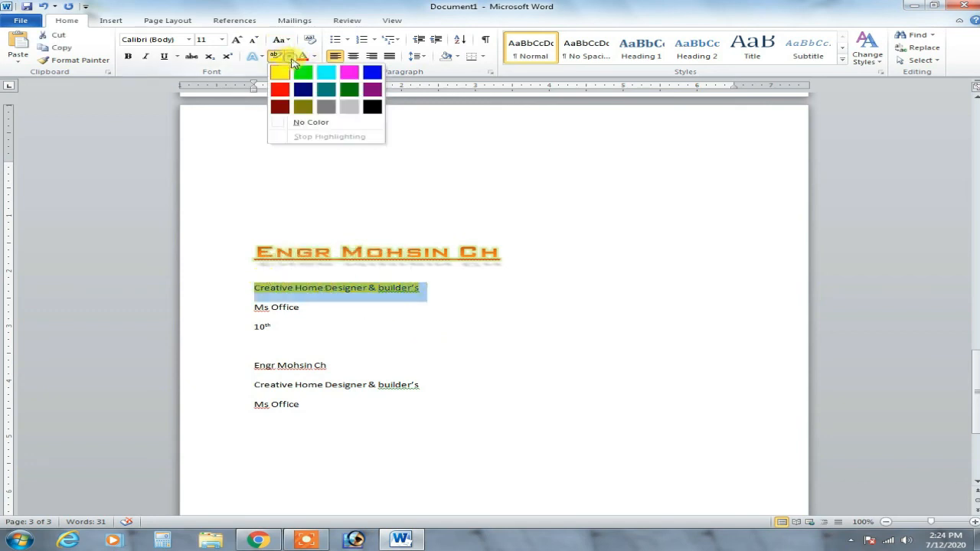
{"action": "left_click", "coordinate": [310, 124]}
{"action": "left_click", "coordinate": [414, 333]}
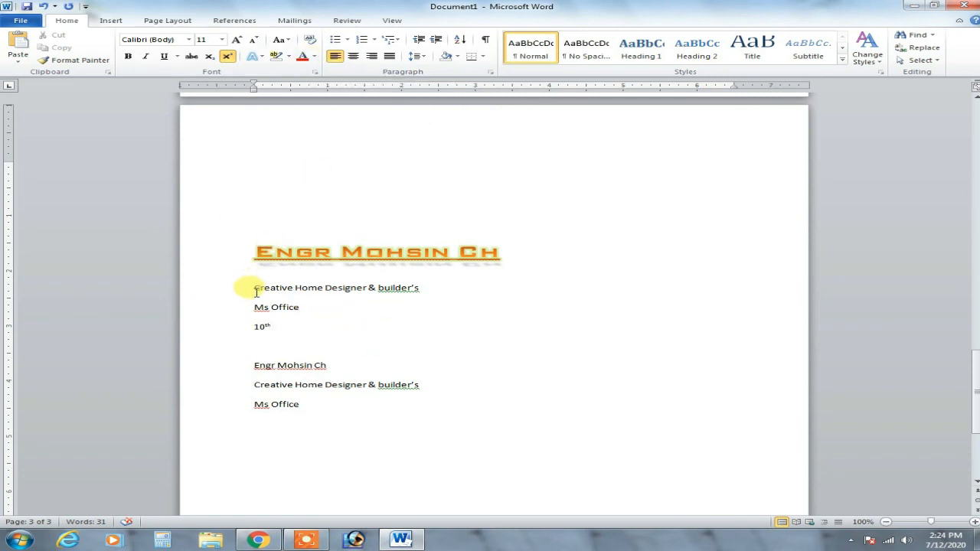
Set the font color of the upper "Ms Office" line to the base theme red and deselect it
{"action": "left_click_drag", "start_coordinate": [254, 306], "coordinate": [307, 310]}
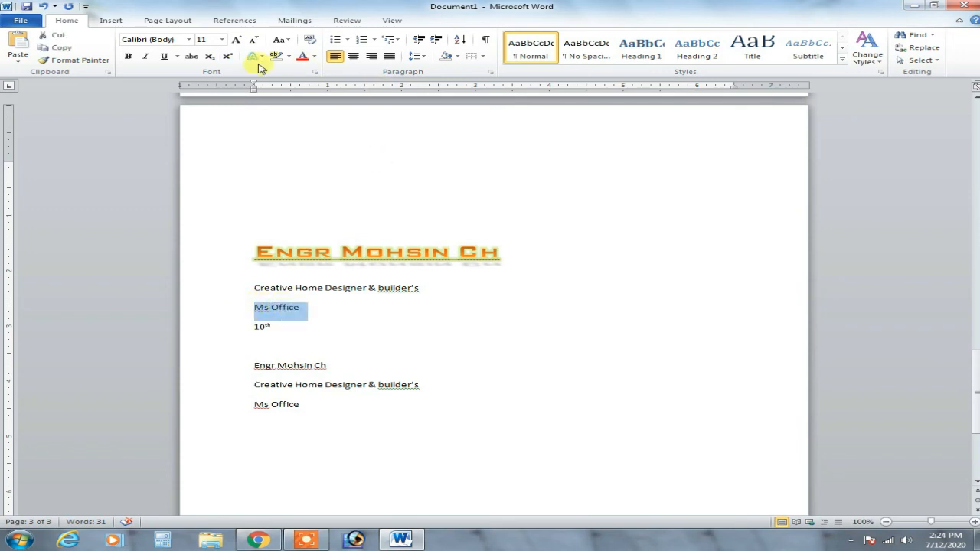
{"action": "left_click", "coordinate": [310, 57]}
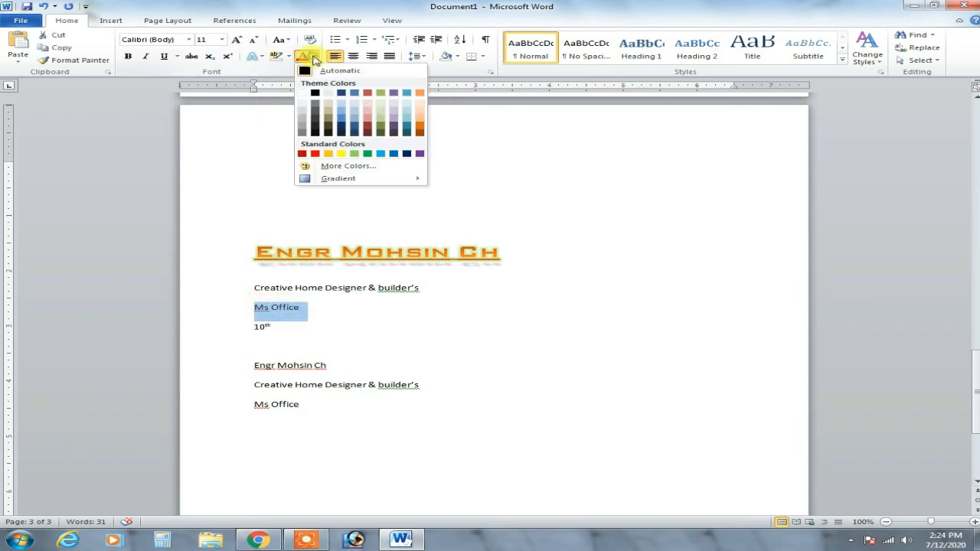
{"action": "left_click", "coordinate": [368, 95]}
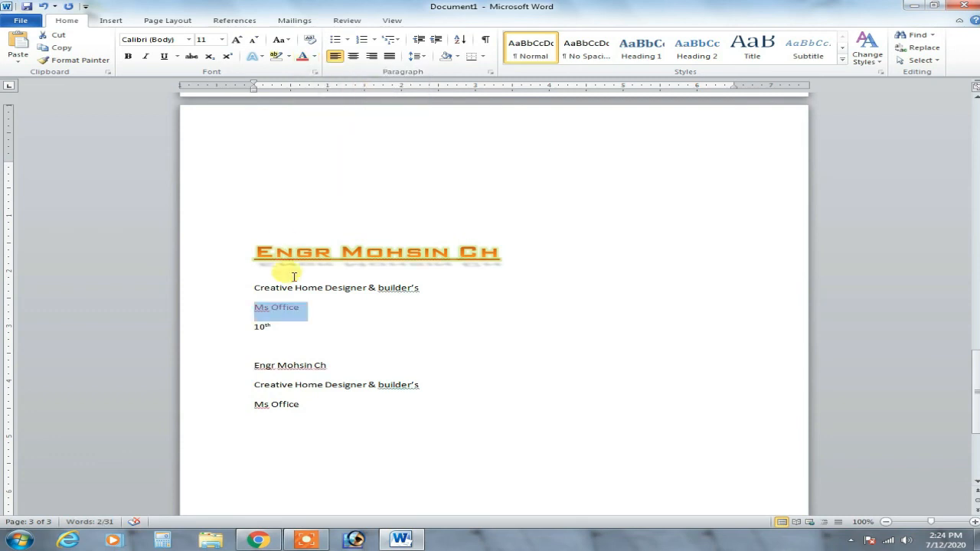
{"action": "left_click", "coordinate": [305, 307]}
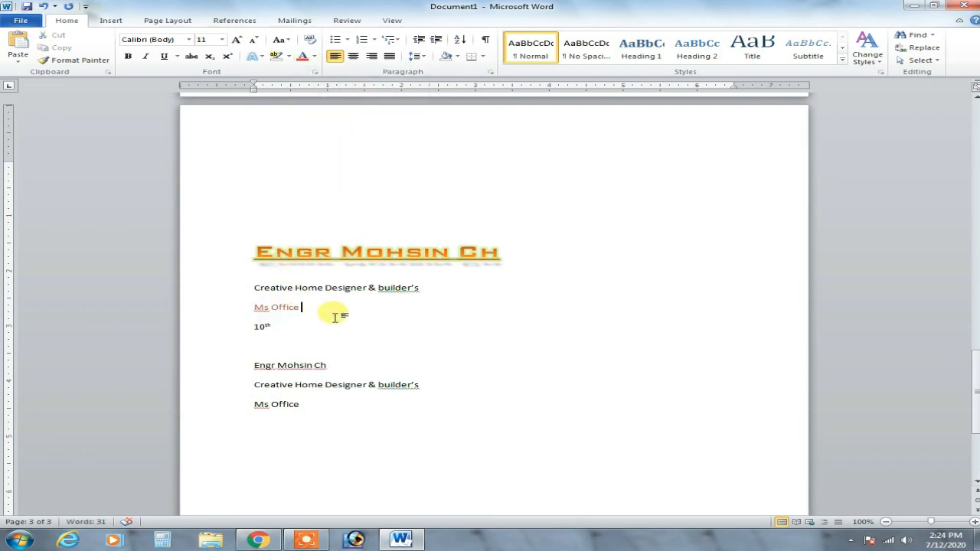